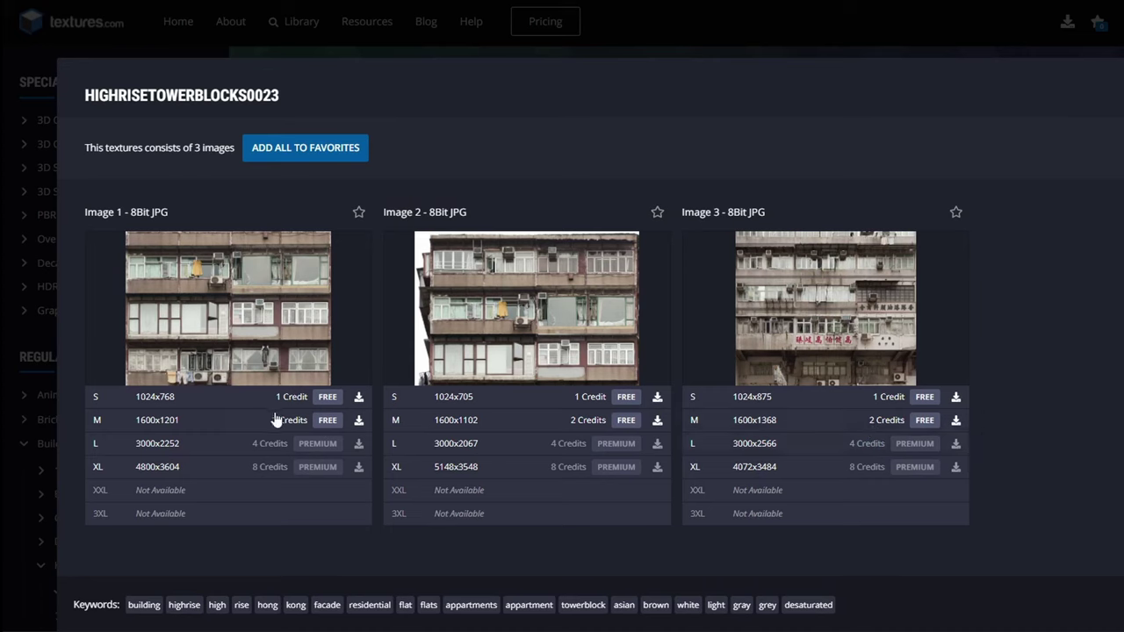
# Step: Download the M-size versions of all three HIGHRISETOWERBLOCKS0023 images and the first HIGHRISETOWERBLOCKS0050 image
pyautogui.click(275, 422)
pyautogui.click(500, 425)
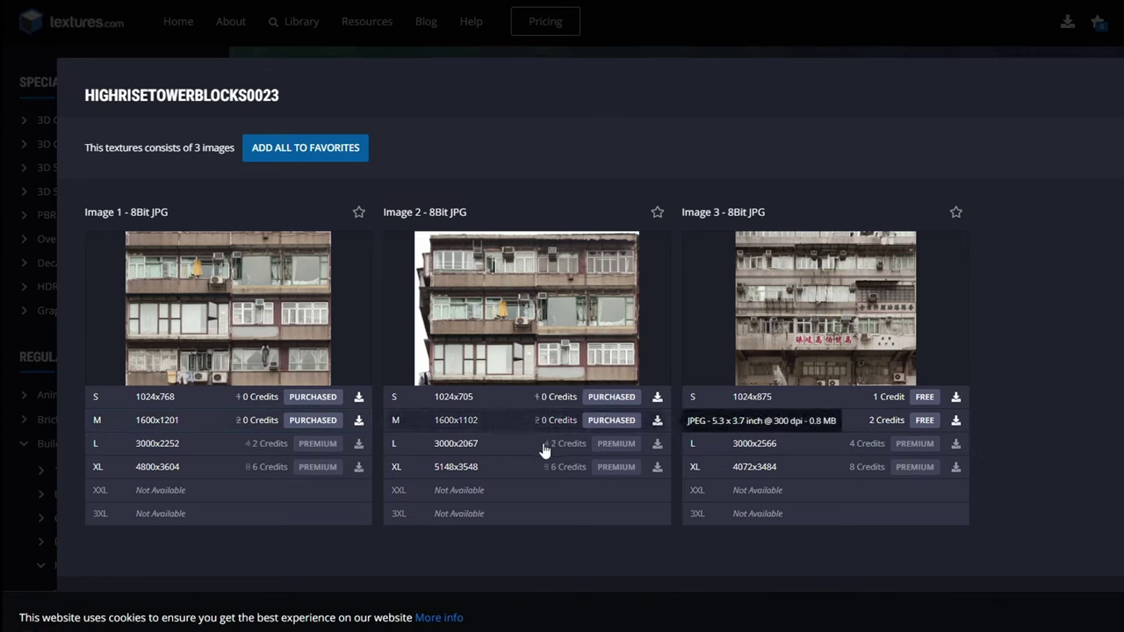
pyautogui.click(763, 425)
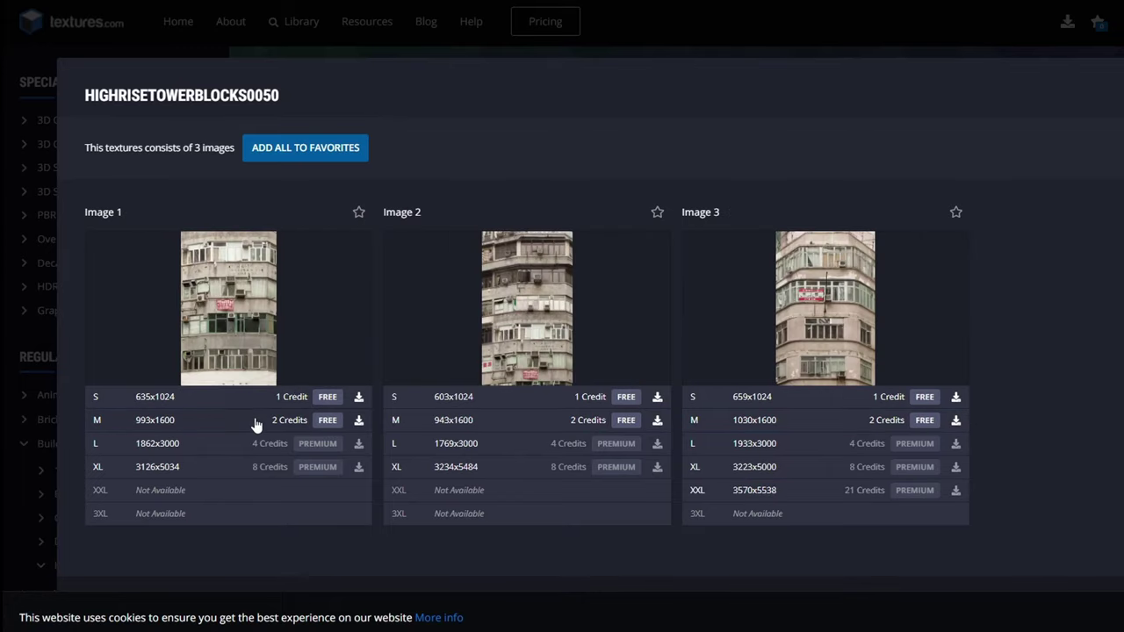
pyautogui.click(254, 425)
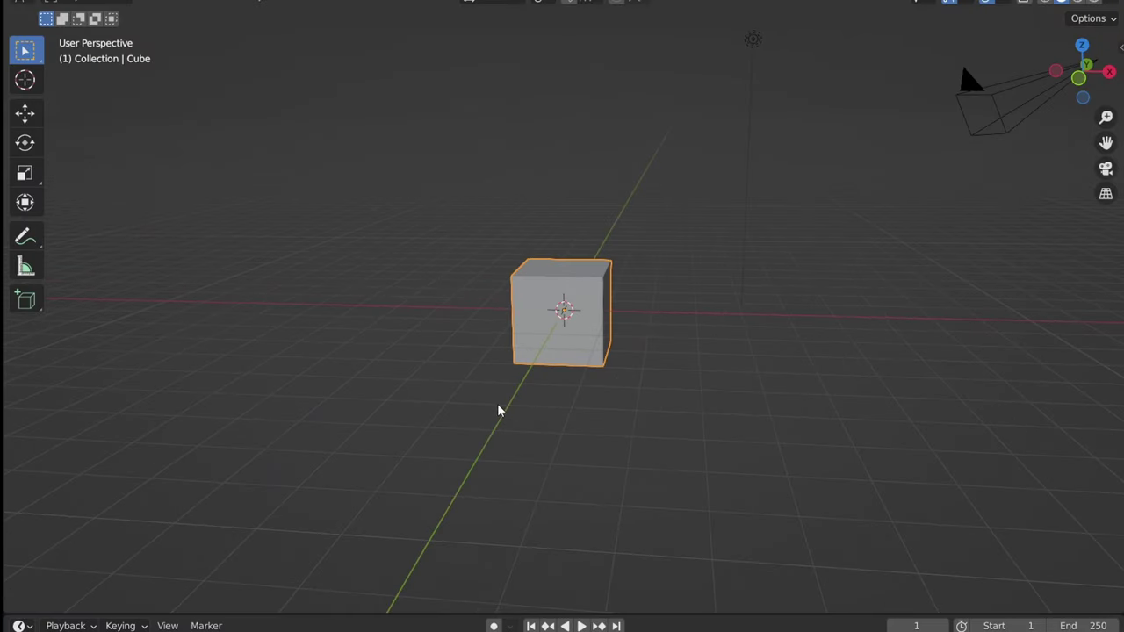
# Step: Scale the default cube up uniformly as the base volume of the building
pyautogui.scroll(2, 527, 399)
pyautogui.moveTo(652, 394); pyautogui.dragTo(716, 431, button='middle')
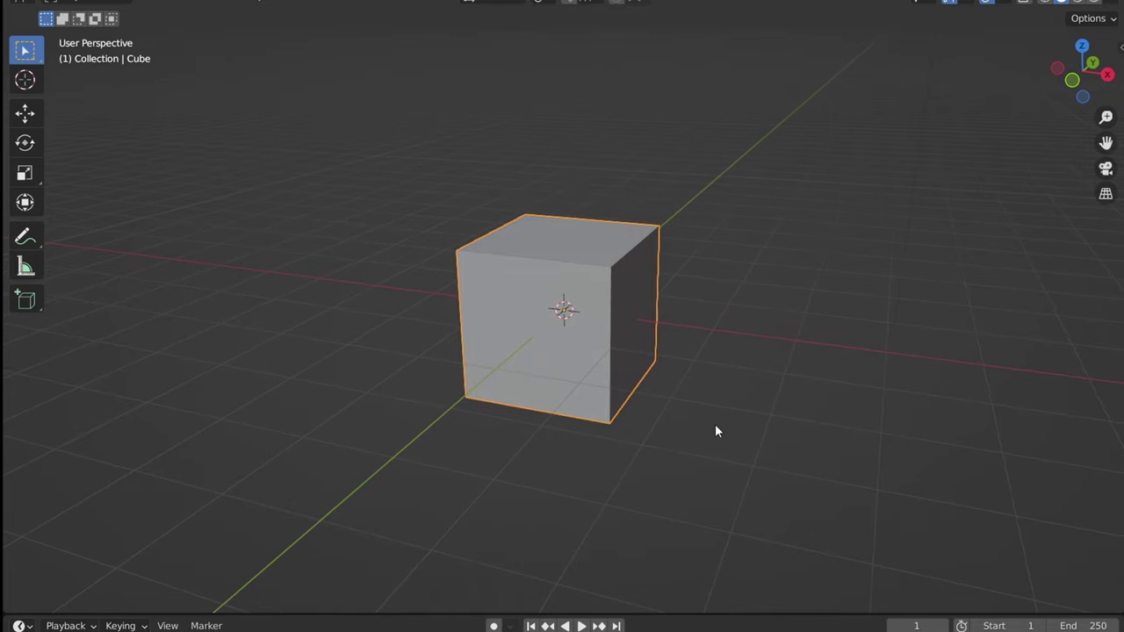
pyautogui.press('s')
pyautogui.click(1016, 231)
pyautogui.scroll(-5, 625, 355)
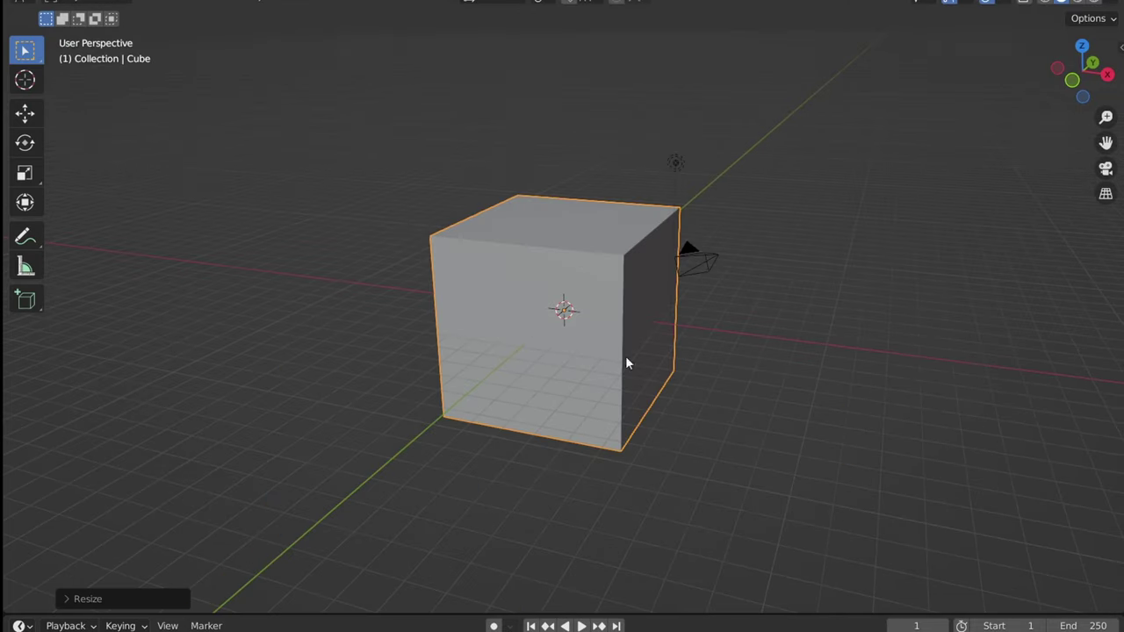
pyautogui.press('s')
pyautogui.click(700, 330)
pyautogui.rightClick(700, 328)
# Step: Scale the cube down along the Y axis to make the building block narrower in depth
pyautogui.moveTo(809, 394); pyautogui.dragTo(765, 421, button='middle')
pyautogui.press('s')
pyautogui.press('y')
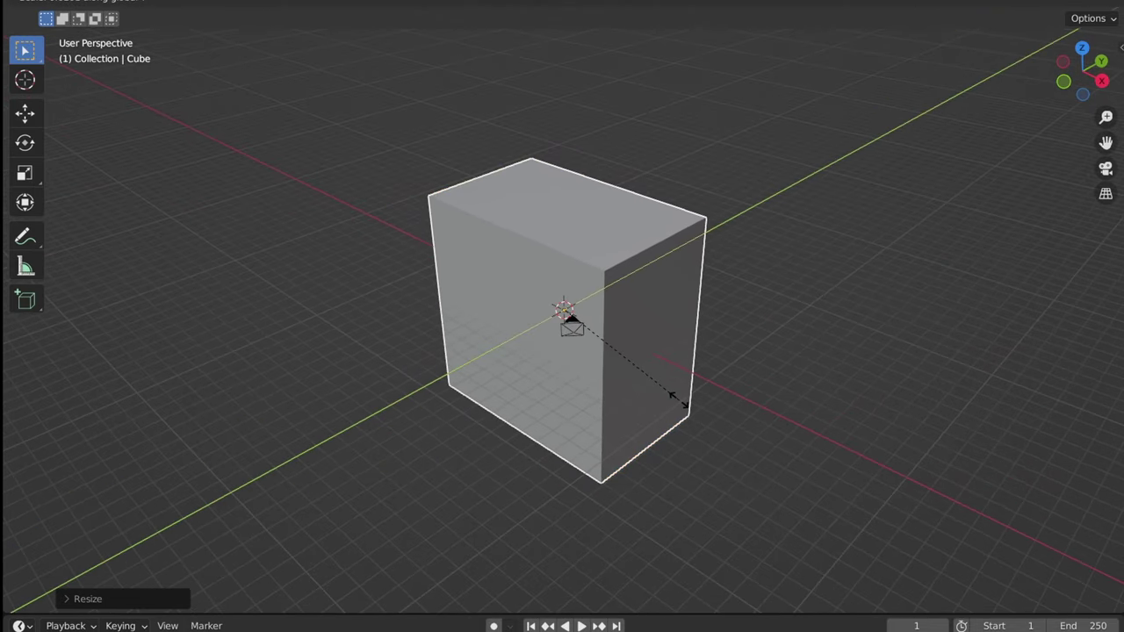
pyautogui.click(677, 396)
pyautogui.click(655, 486)
# Step: Show the selected cube in front orthographic view and replace the timeline with an enlarged Shader Editor showing its material
pyautogui.moveTo(655, 486); pyautogui.dragTo(715, 461, button='middle')
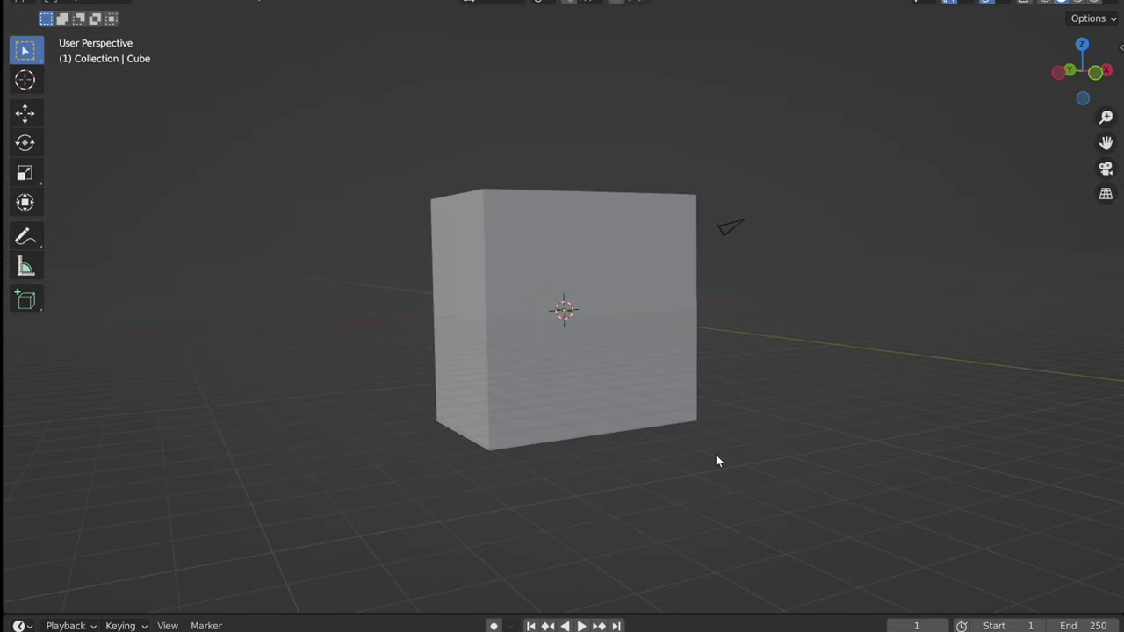
pyautogui.click(697, 312)
pyautogui.press('KP_1')
pyautogui.moveTo(728, 615); pyautogui.dragTo(772, 389)
pyautogui.click(22, 403)
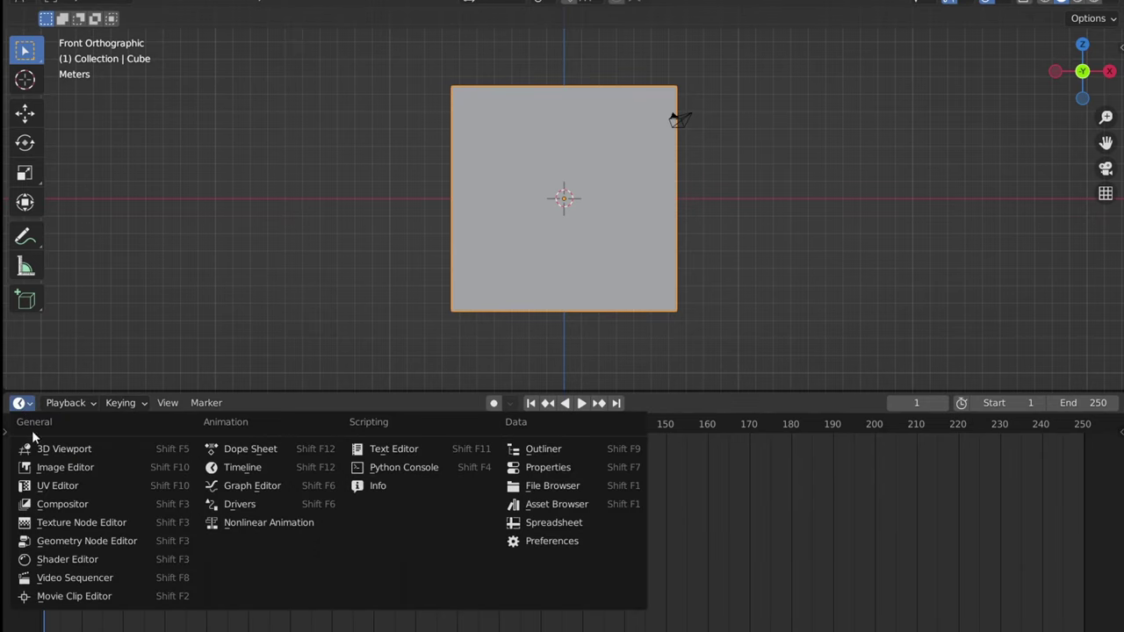
pyautogui.click(78, 560)
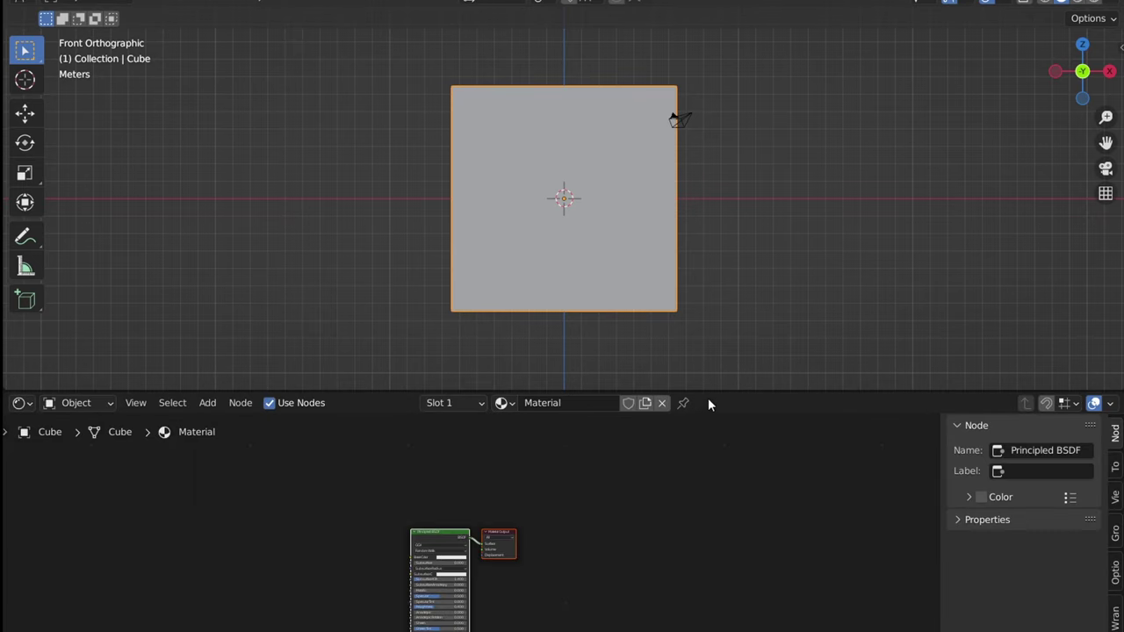
pyautogui.moveTo(722, 359); pyautogui.dragTo(718, 283)
pyautogui.moveTo(607, 551); pyautogui.dragTo(751, 490, button='middle')
pyautogui.scroll(7, 751, 491)
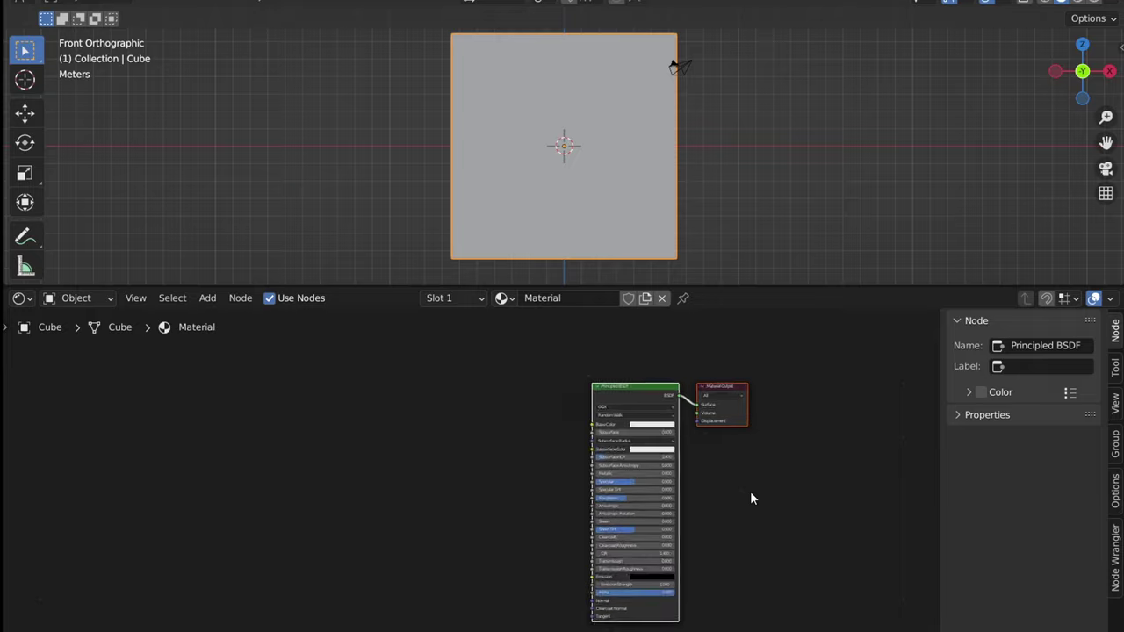
# Step: Add an Image Texture node to the cube's material and connect its Color to the Principled BSDF's Base Color
pyautogui.hotkey('shift', 'a')
pyautogui.click(184, 401)
pyautogui.write('ima')
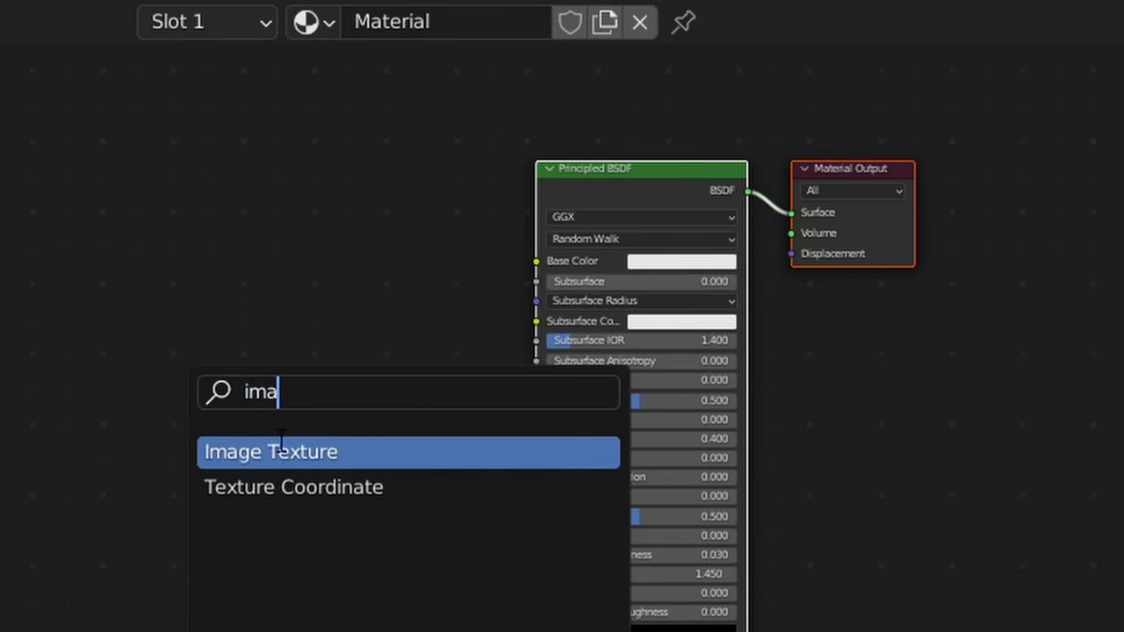
pyautogui.press('Return')
pyautogui.click(297, 286)
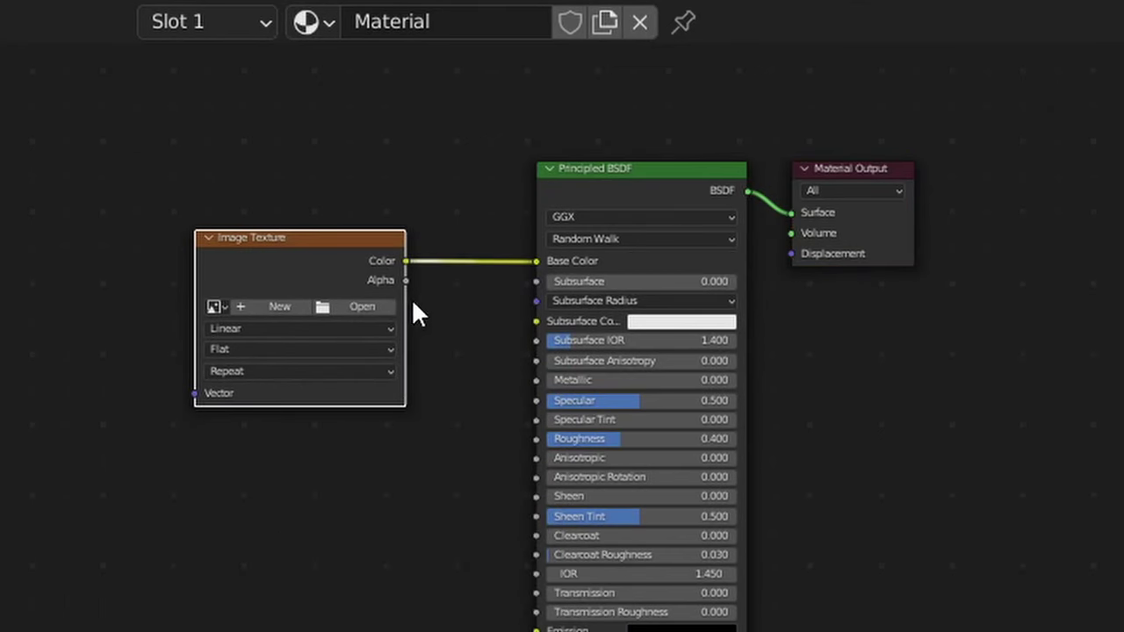
# Step: Load TexturesCom_HighRiseTowerblocks0023_1_M.jpg into the Image Texture node
pyautogui.click(362, 306)
pyautogui.click(469, 279)
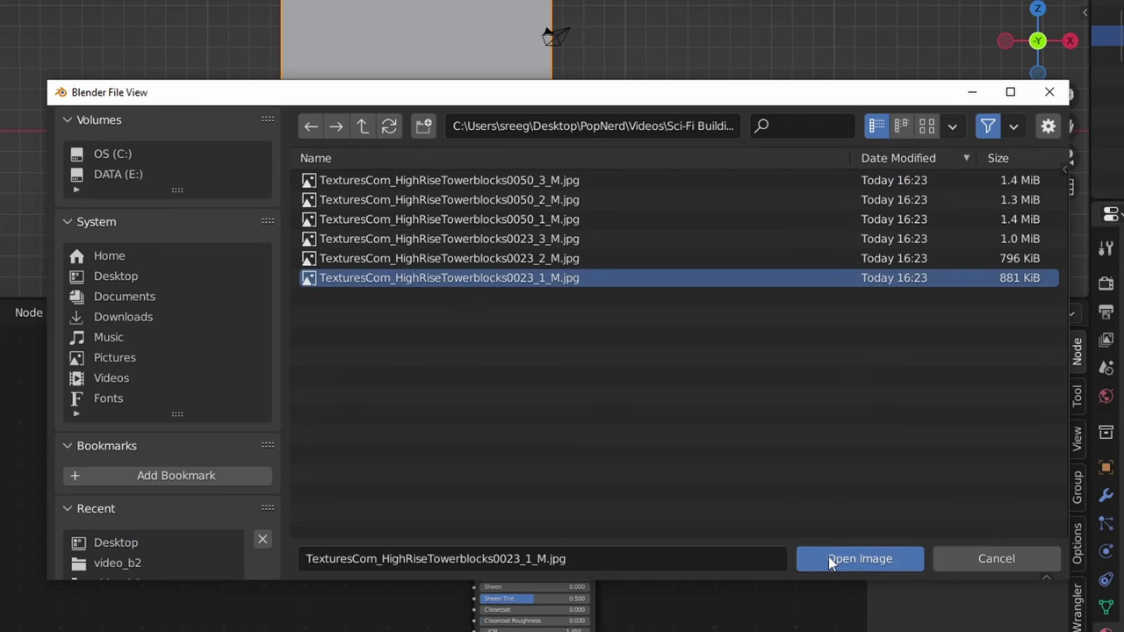
pyautogui.click(856, 559)
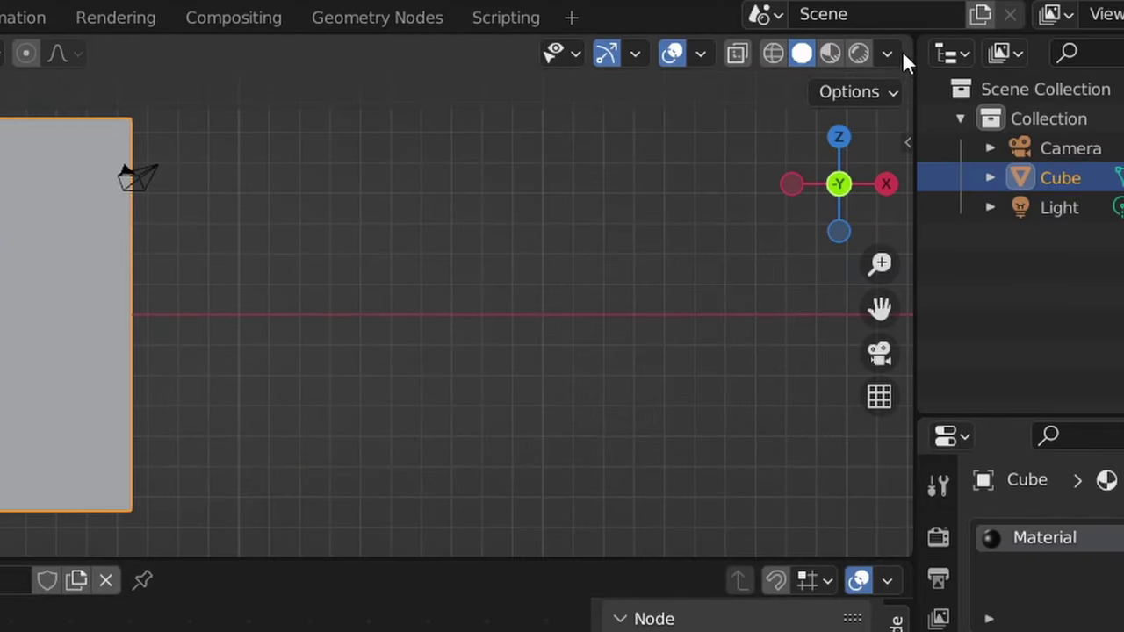
# Step: Display textures in the solid viewport shading and unwrap the cube with Project from View in front view
pyautogui.click(889, 55)
pyautogui.click(966, 455)
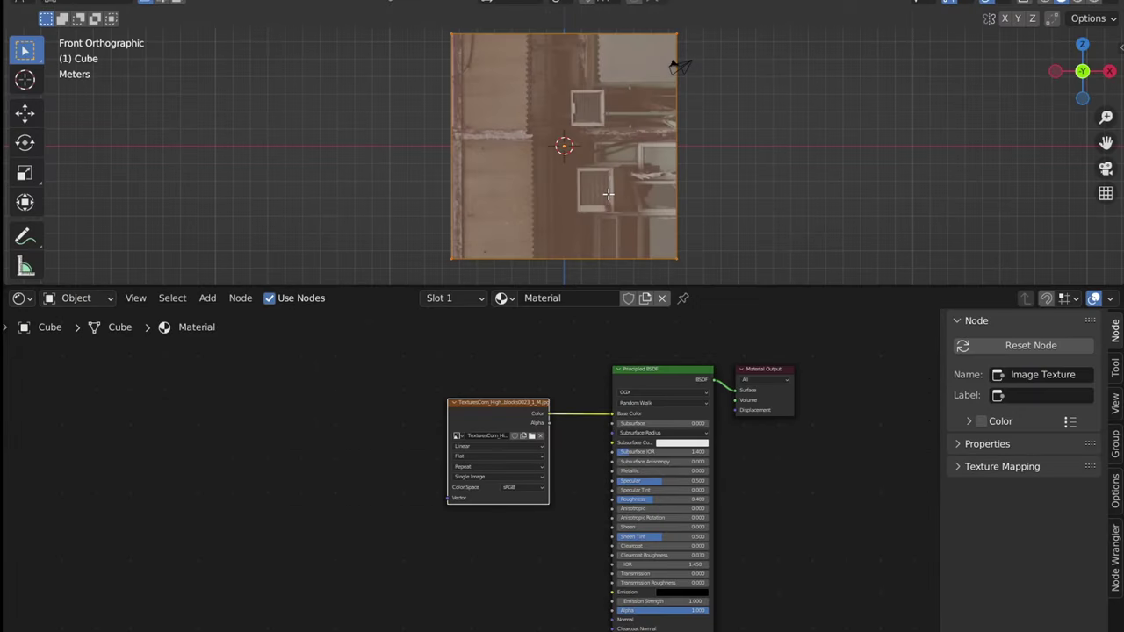
pyautogui.press('Tab')
pyautogui.press('u')
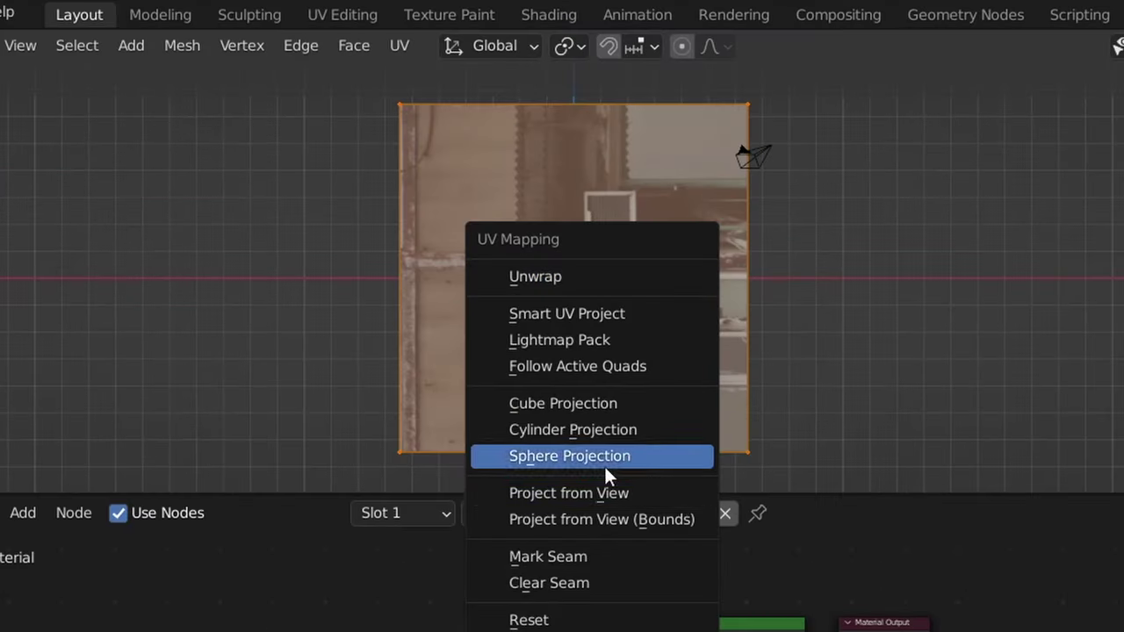
pyautogui.click(600, 493)
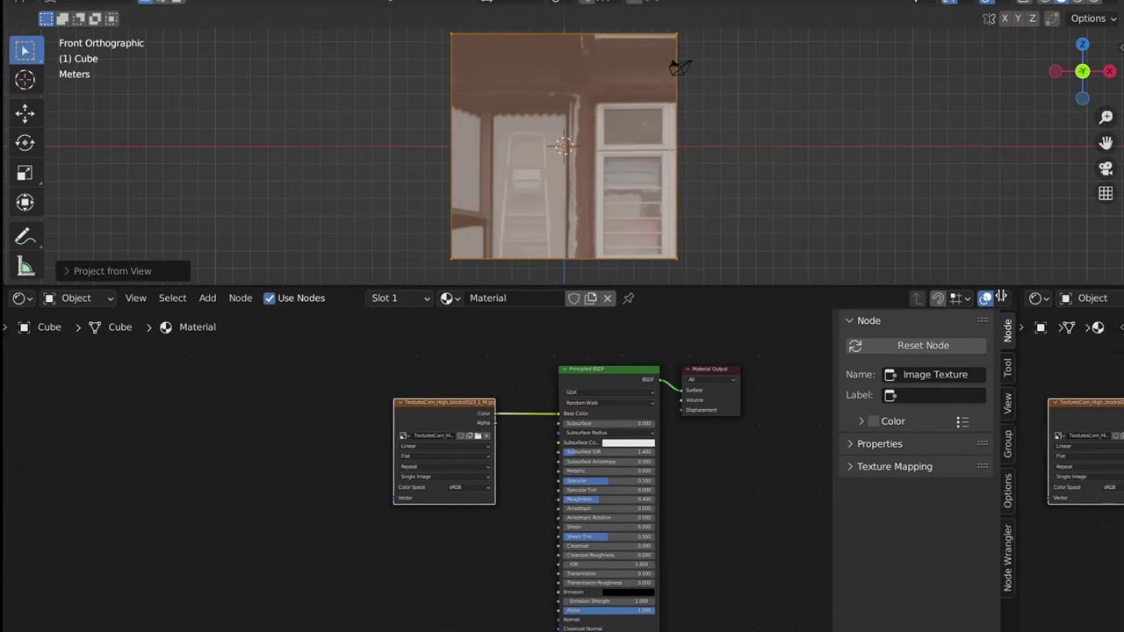
# Step: Split the node editor area in two and turn the new half into a UV Editor
pyautogui.moveTo(1001, 297); pyautogui.dragTo(650, 303)
pyautogui.click(665, 298)
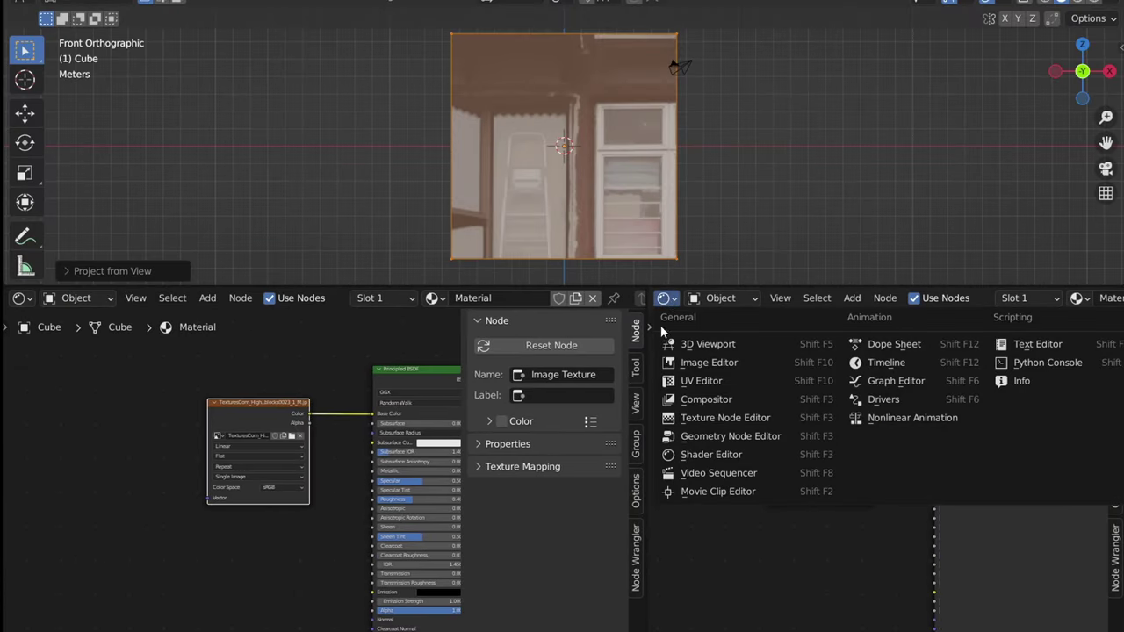
pyautogui.click(698, 381)
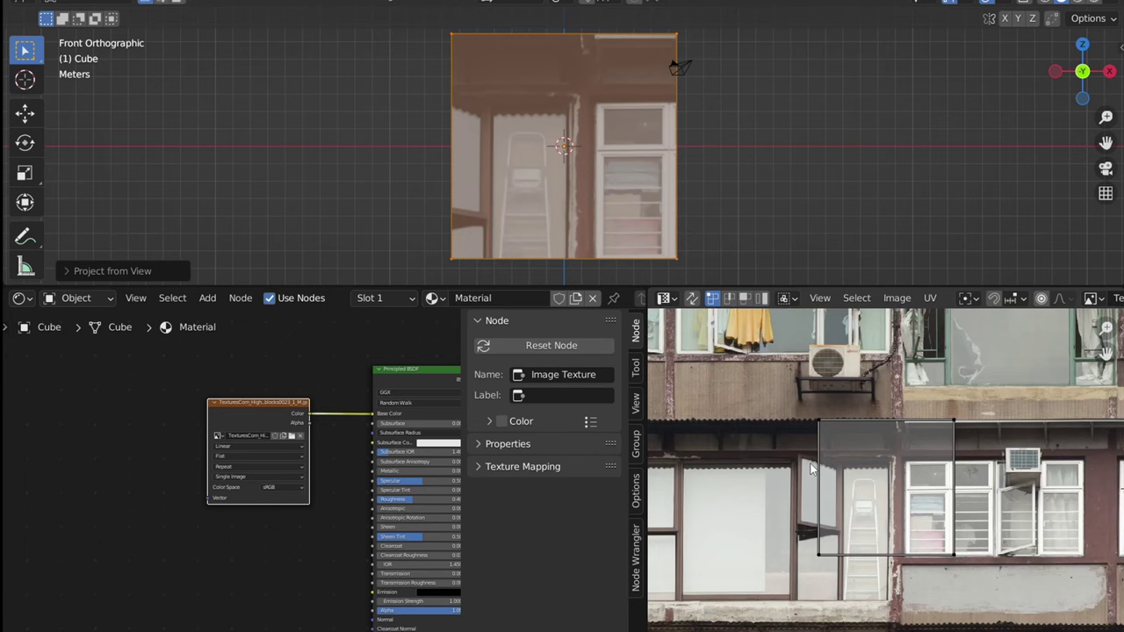
# Step: Scale all of the cube's UVs up to cover the full building photo
pyautogui.scroll(-4, 812, 470)
pyautogui.press('a')
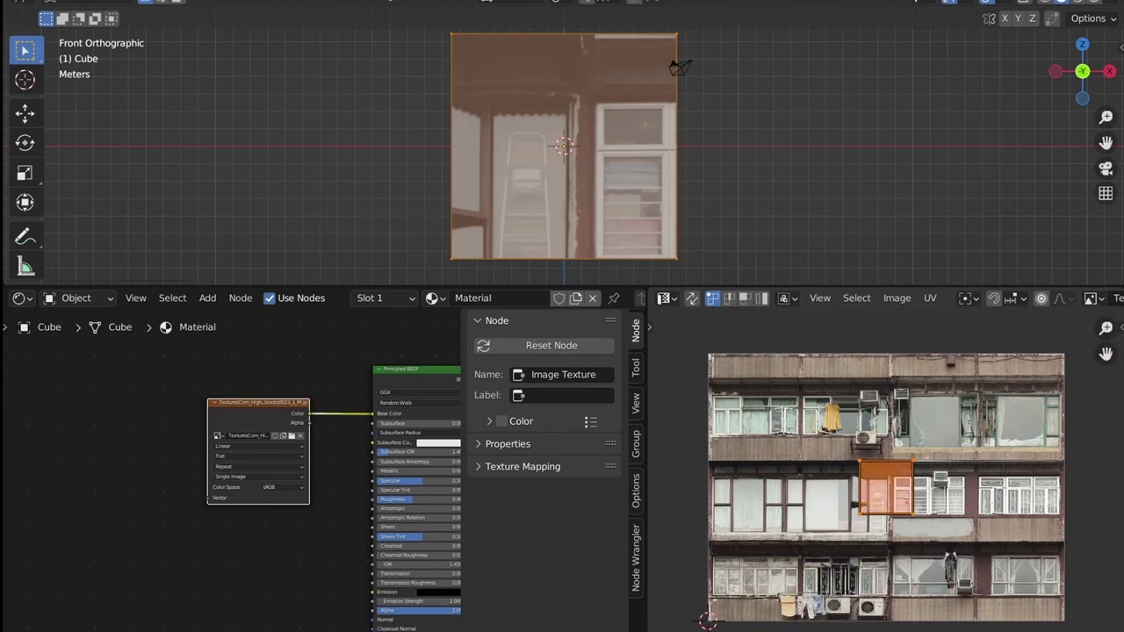
pyautogui.press('s')
pyautogui.click(667, 413)
pyautogui.scroll(-5, 25, 162)
# Step: Divide the front facade with loop cuts using one cut at a time
pyautogui.click(26, 251)
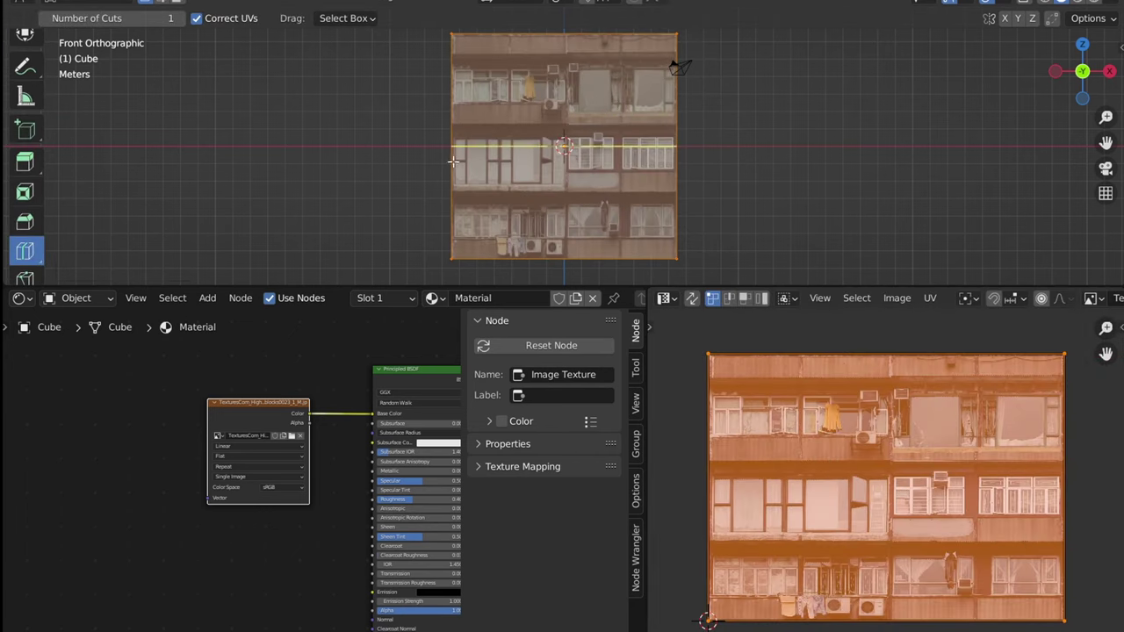
pyautogui.click(453, 161)
pyautogui.press('w')
# Step: Select facade faces and scale and move their UVs to line up with the floors in the building photo
pyautogui.click(675, 66)
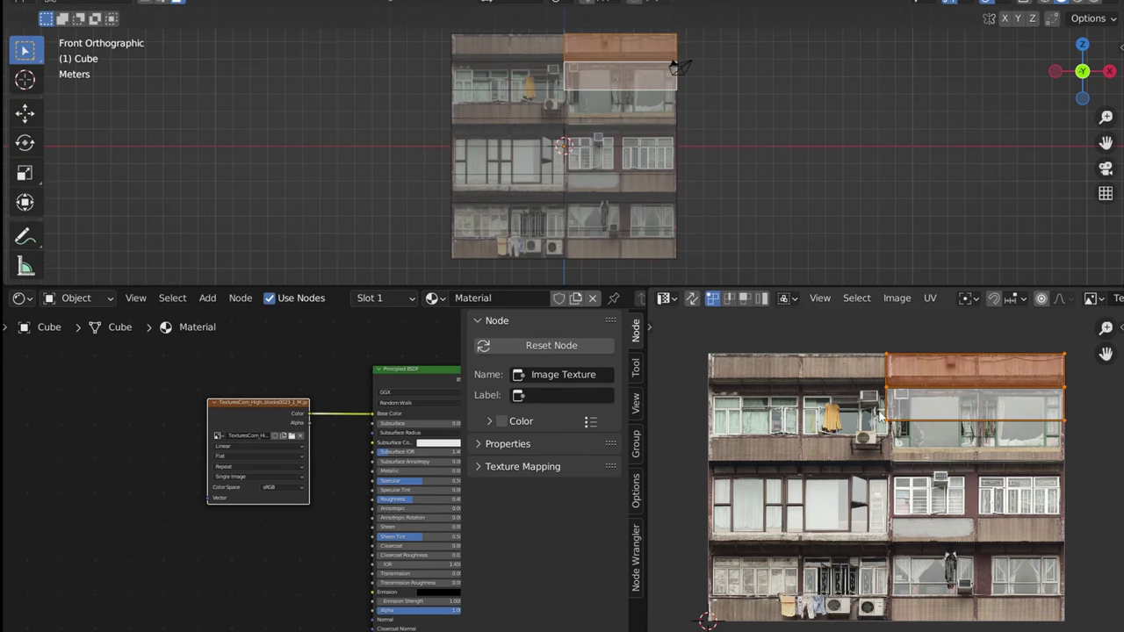
pyautogui.press('s')
pyautogui.press('g')
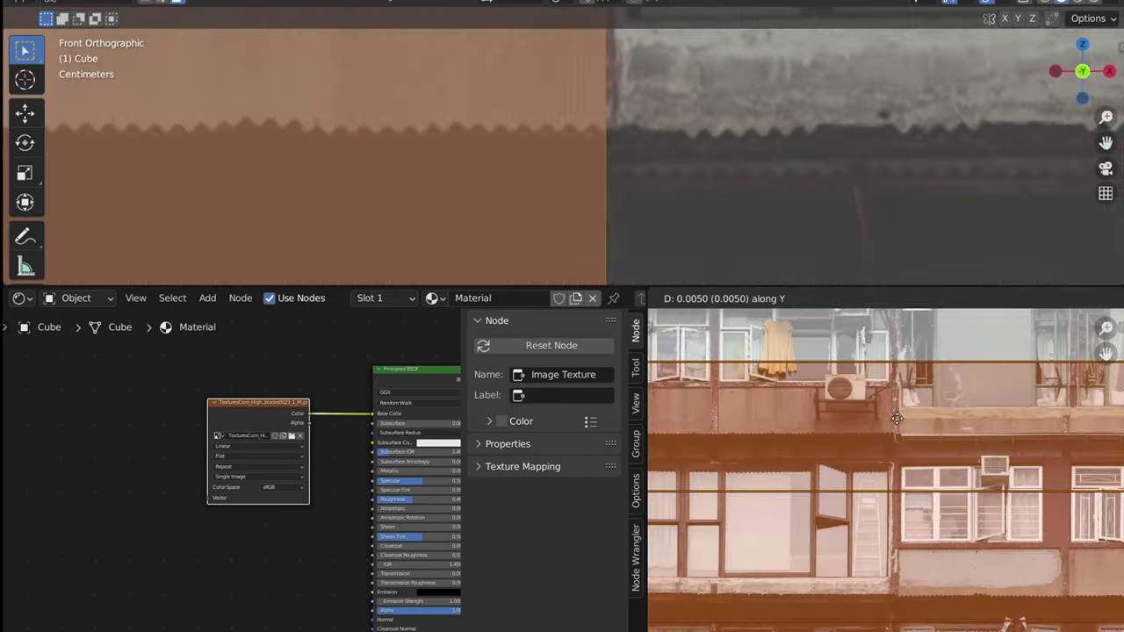
pyautogui.scroll(-3, 733, 201)
pyautogui.scroll(-1, 732, 202)
pyautogui.scroll(2, 622, 180)
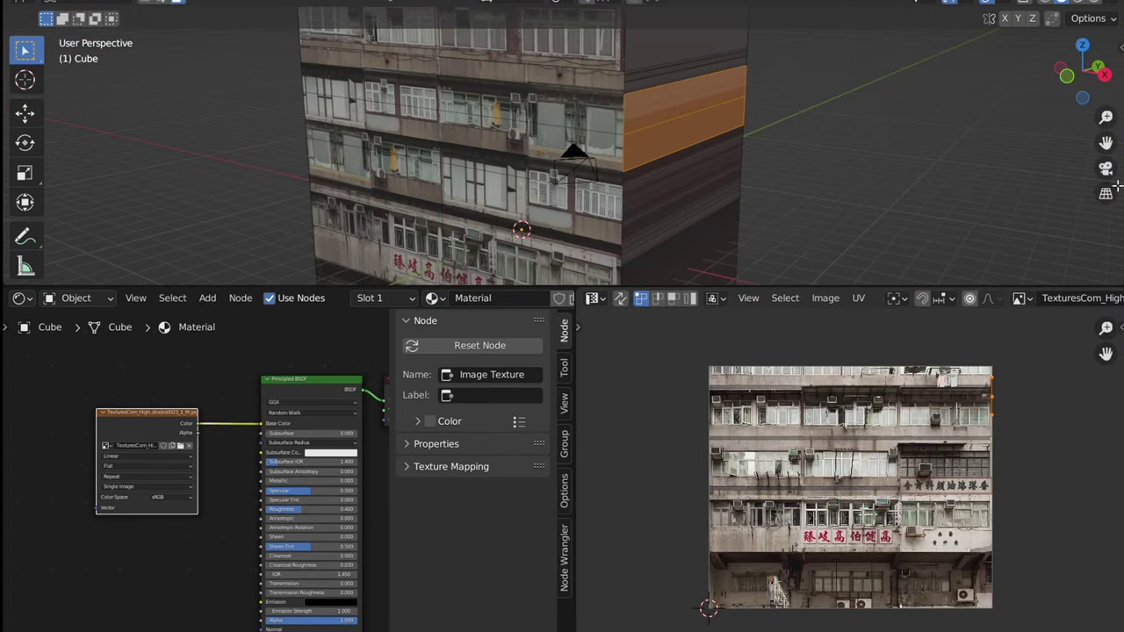
# Step: Move the UVs of the selected side-wall faces about -0.11 in X and 0.003 in Y over the photo's upper-floor windows
pyautogui.click(1104, 74)
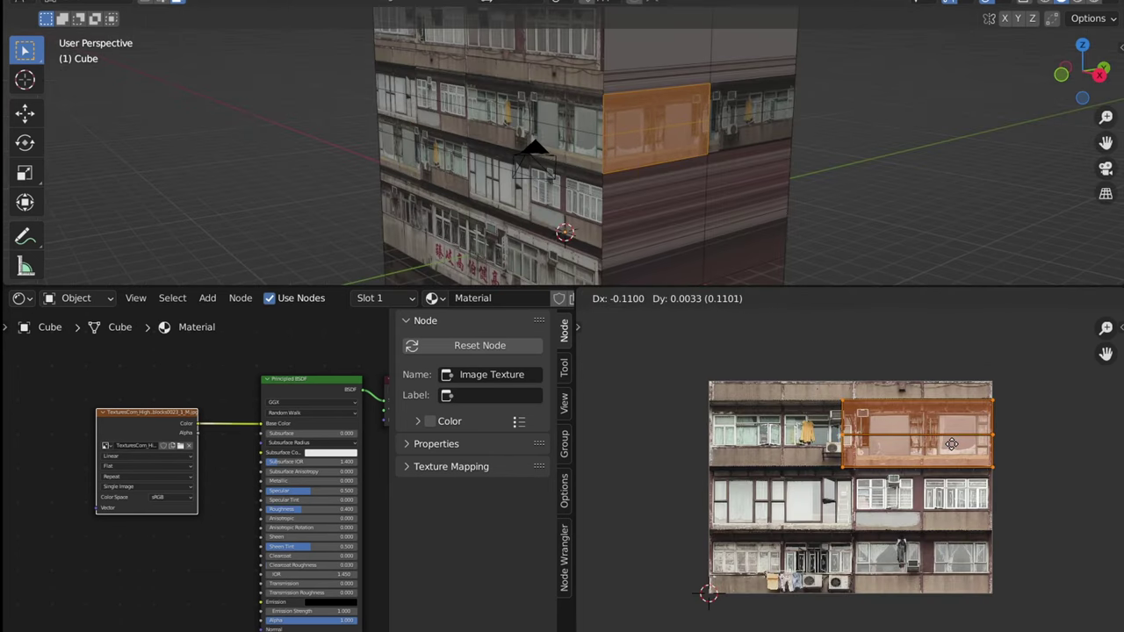
pyautogui.click(952, 444)
pyautogui.press('Tab')
pyautogui.moveTo(771, 247); pyautogui.dragTo(653, 209, button='middle')
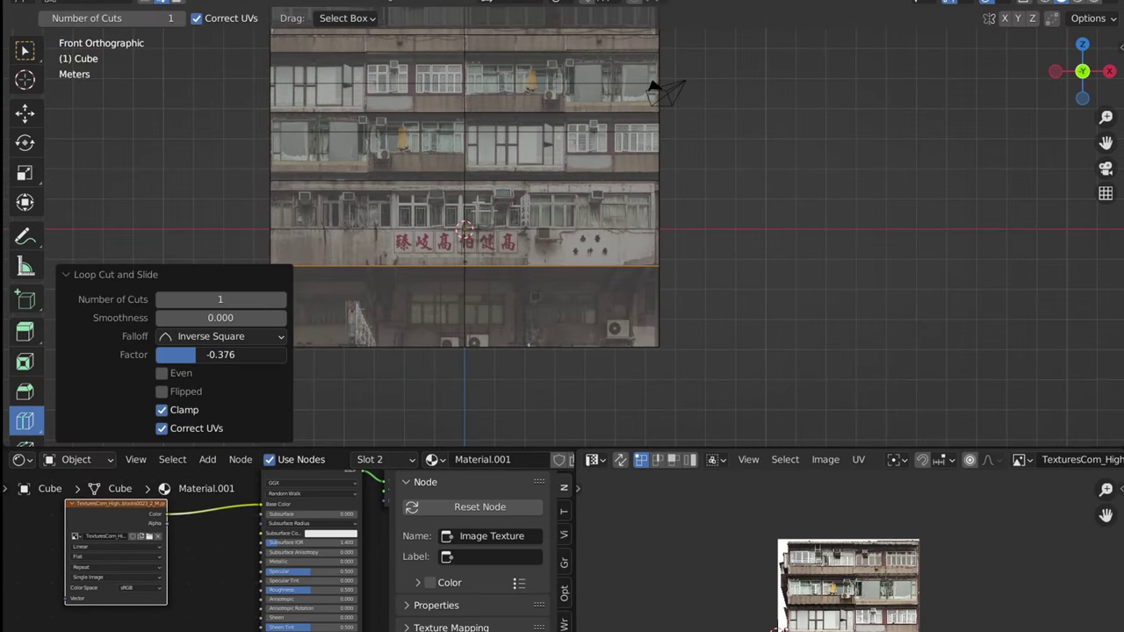
# Step: Add a horizontal loop cut across the top floor of the facade and slide it off centre
pyautogui.moveTo(819, 315); pyautogui.dragTo(720, 307, button='middle')
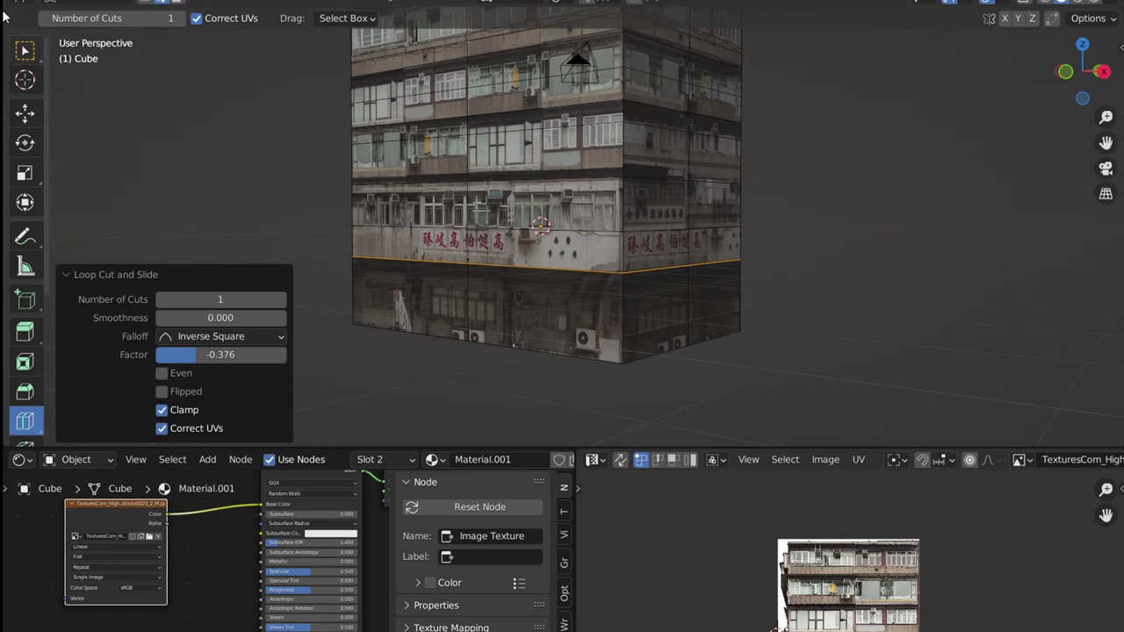
pyautogui.click(26, 51)
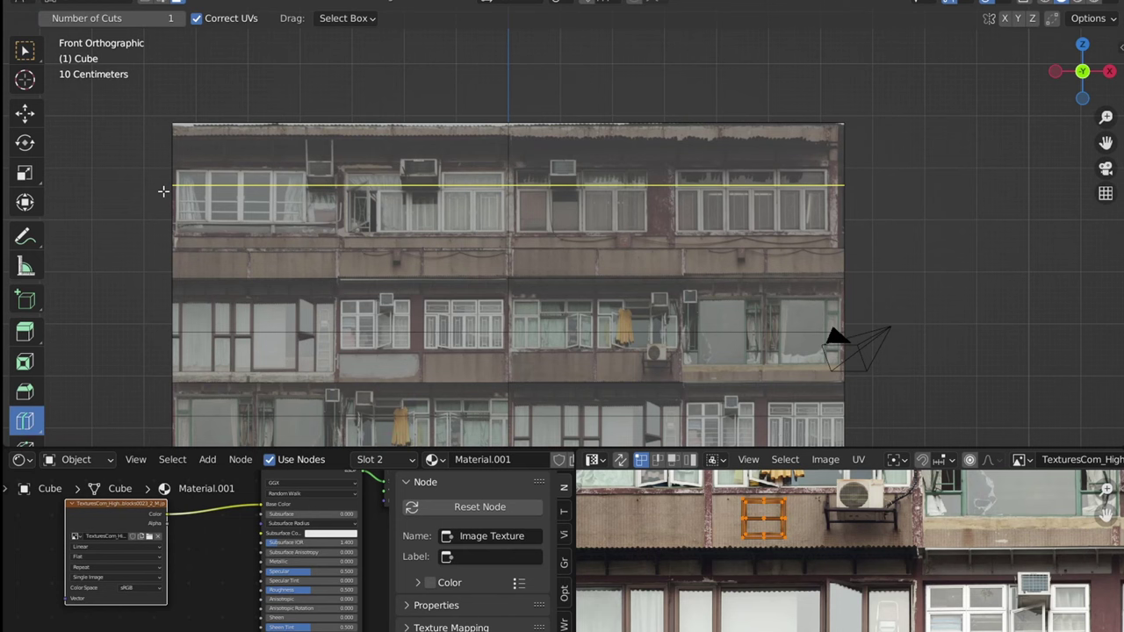
pyautogui.click(231, 86)
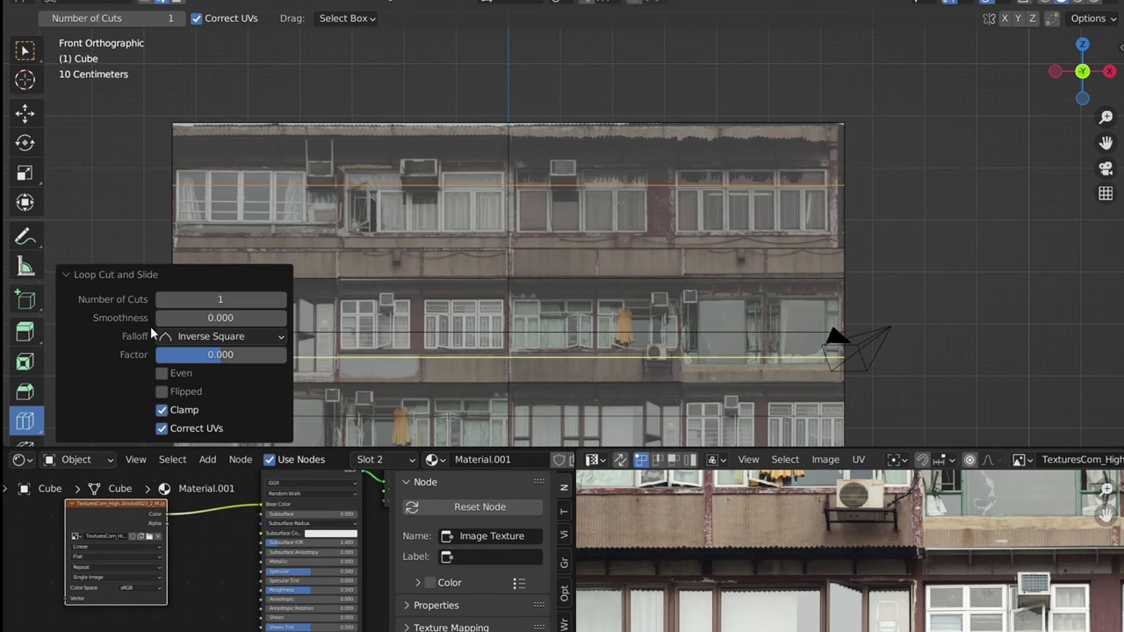
pyautogui.moveTo(221, 355); pyautogui.dragTo(184, 357)
pyautogui.click(175, 202)
# Step: Extrude the ledge bands above and below the top-floor windows outward around the building
pyautogui.moveTo(469, 235); pyautogui.dragTo(592, 239, button='middle')
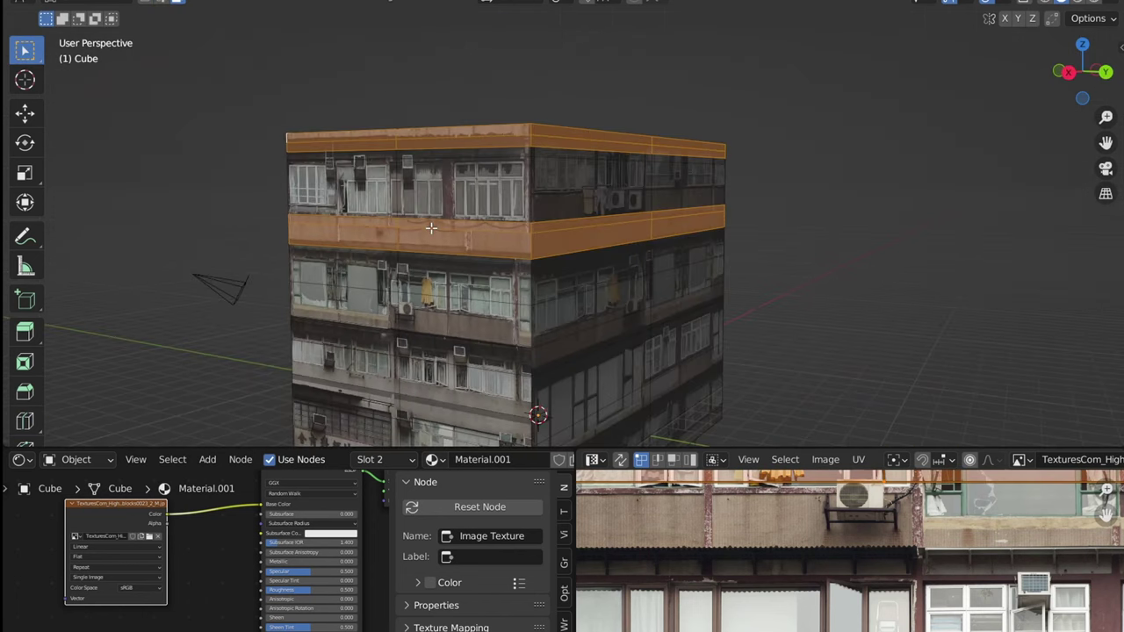
pyautogui.scroll(2, 591, 239)
pyautogui.rightClick(761, 215)
pyautogui.click(762, 215)
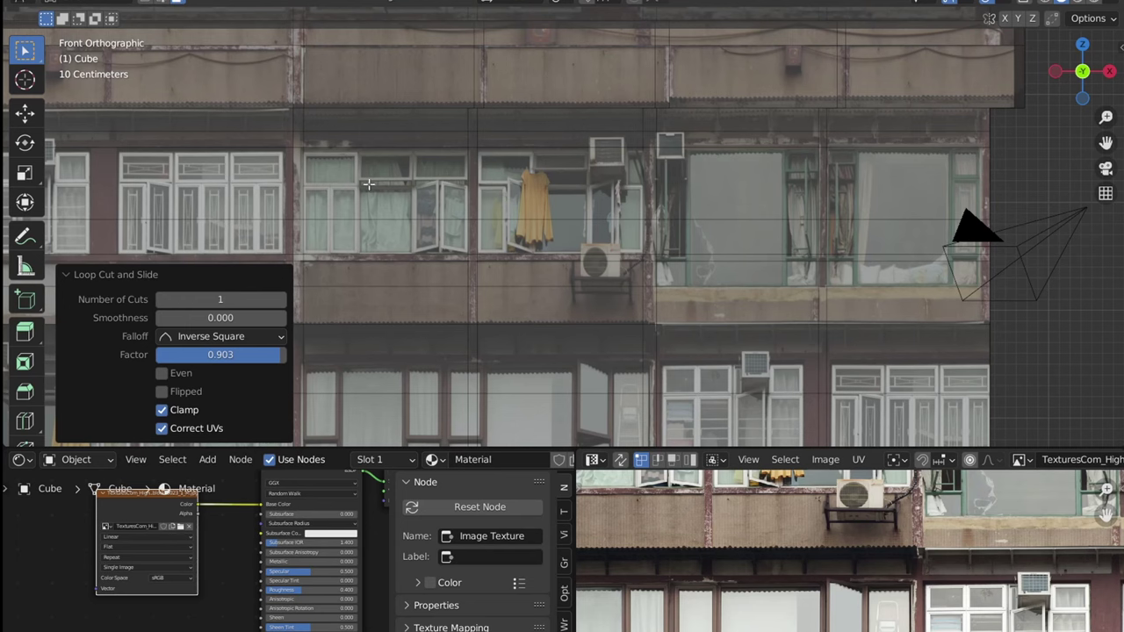
# Step: Select the balcony wall panels beneath the next floor's windows and extrude them outward
pyautogui.click(458, 281)
pyautogui.keyDown('shift'); pyautogui.click(543, 277); pyautogui.keyUp('shift')
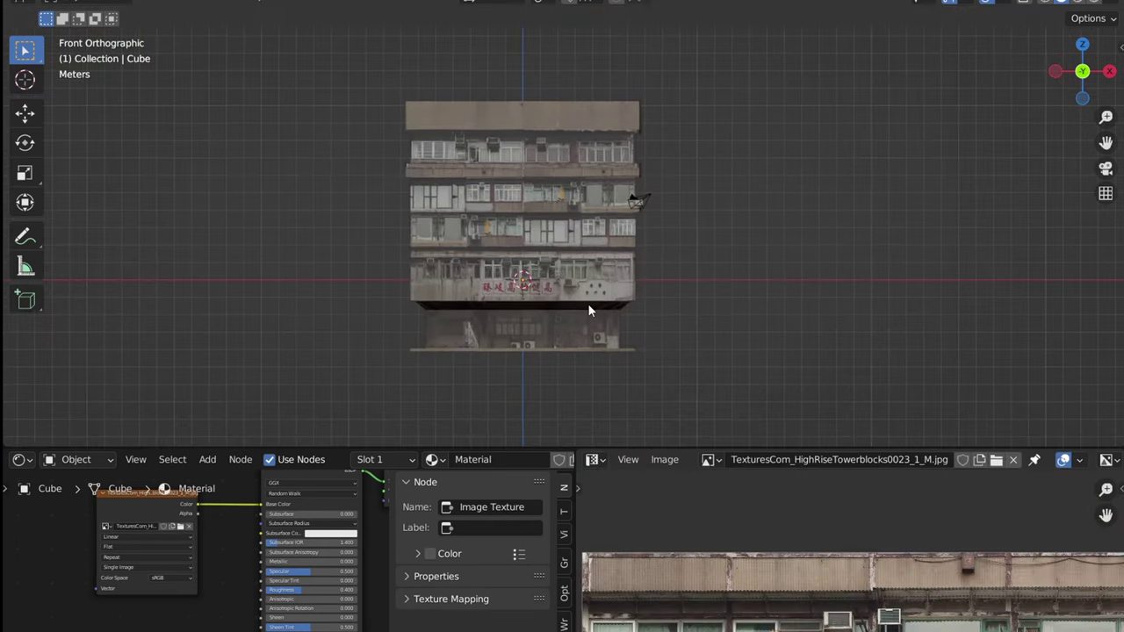
pyautogui.scroll(4, 586, 303)
pyautogui.press('Tab')
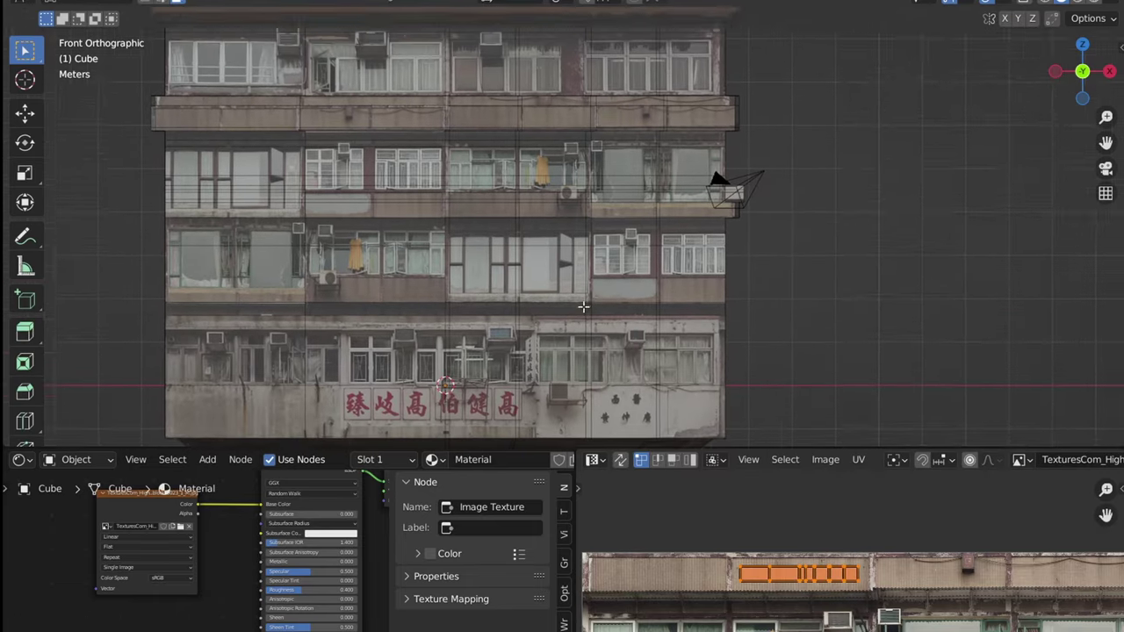
# Step: Knife-cut the outlines of the air-conditioner units above the corner windows and extrude the vent grille of the left unit
pyautogui.scroll(8, 583, 307)
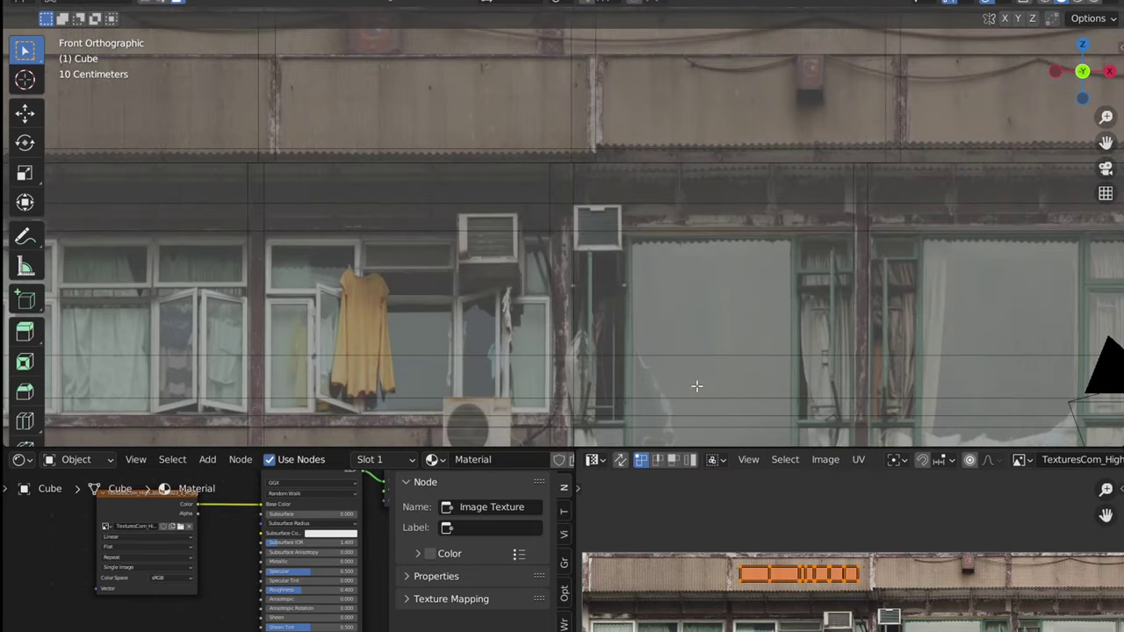
pyautogui.scroll(7, 696, 385)
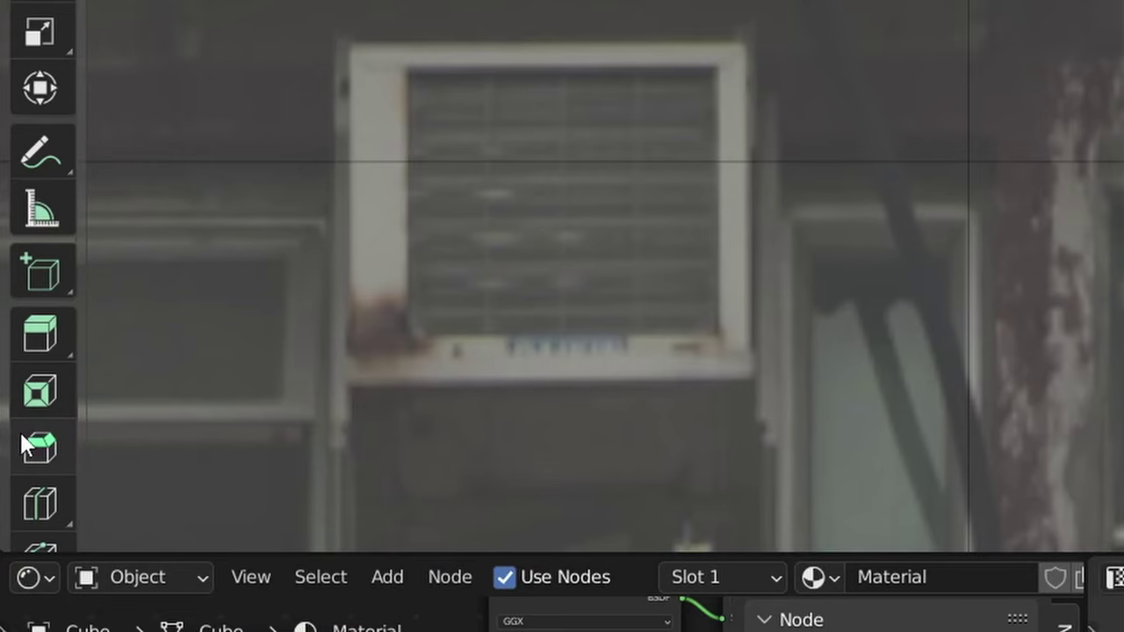
pyautogui.scroll(-4, 22, 413)
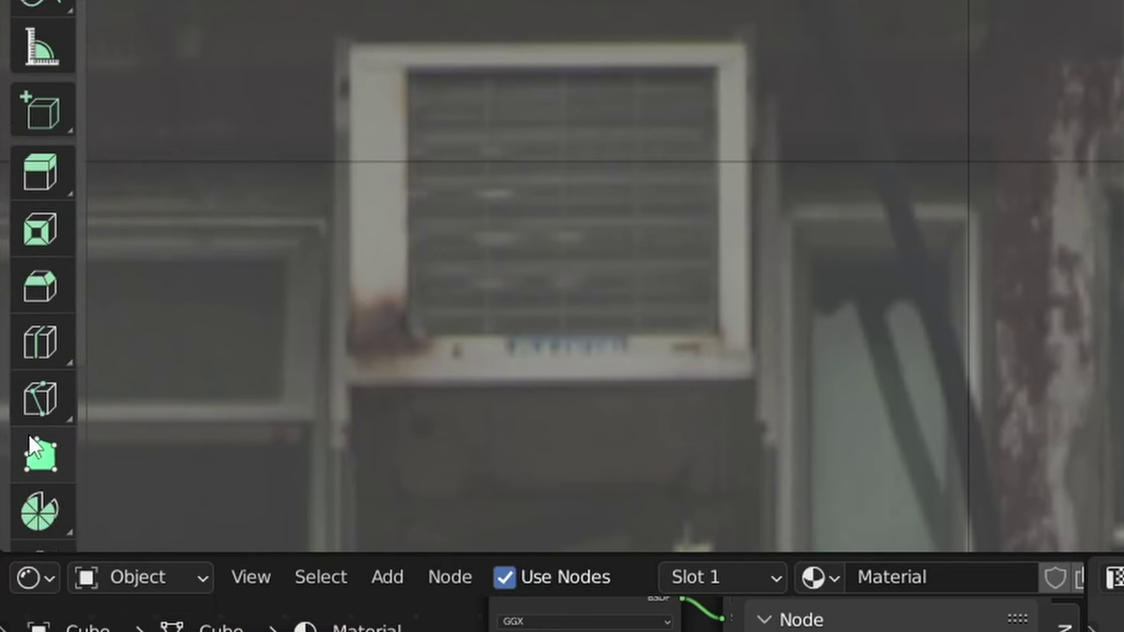
pyautogui.click(24, 369)
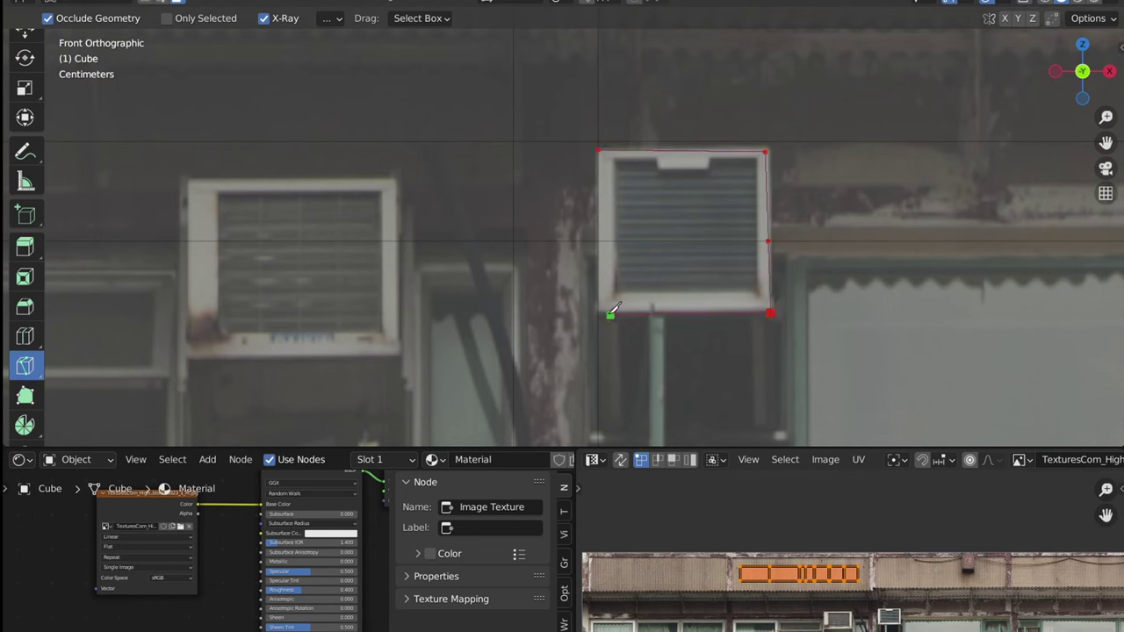
pyautogui.click(599, 149)
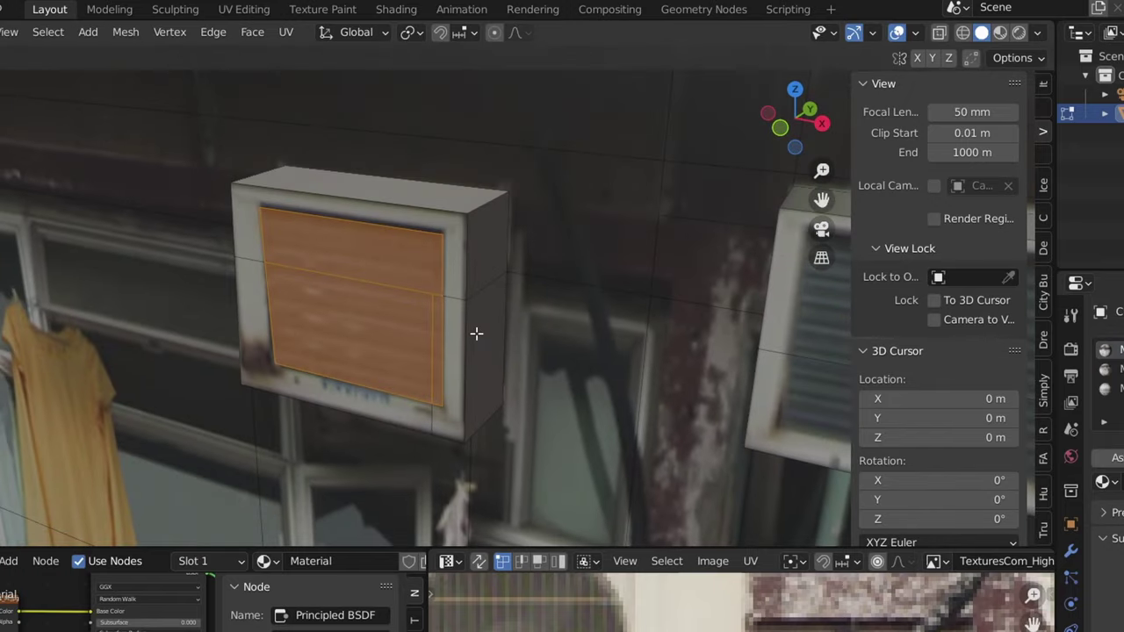
pyautogui.press('e')
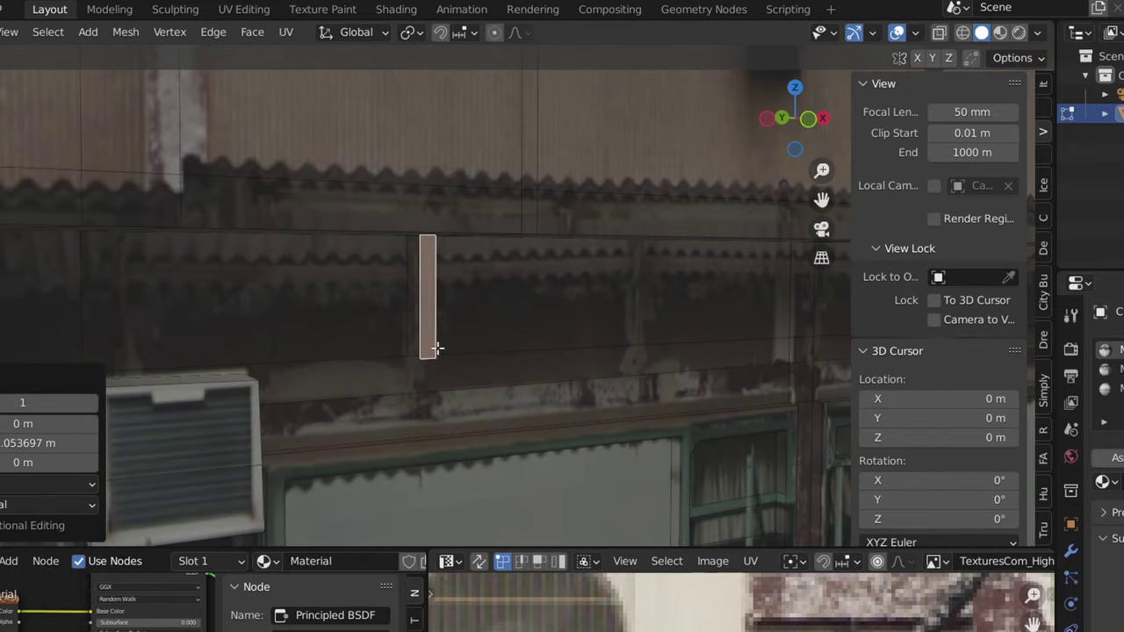
# Step: Separate the narrow vertical strip beneath the ledge into its own object and add a horizontal loop cut around the extruded bracket
pyautogui.rightClick(433, 344)
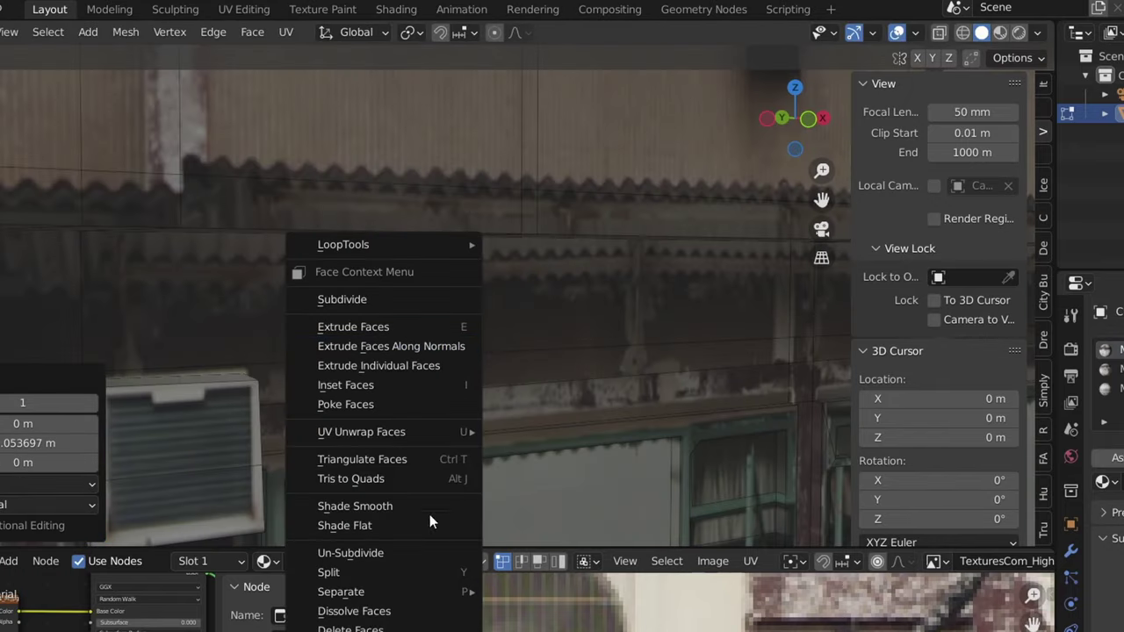
pyautogui.moveTo(416, 597)
pyautogui.click(497, 594)
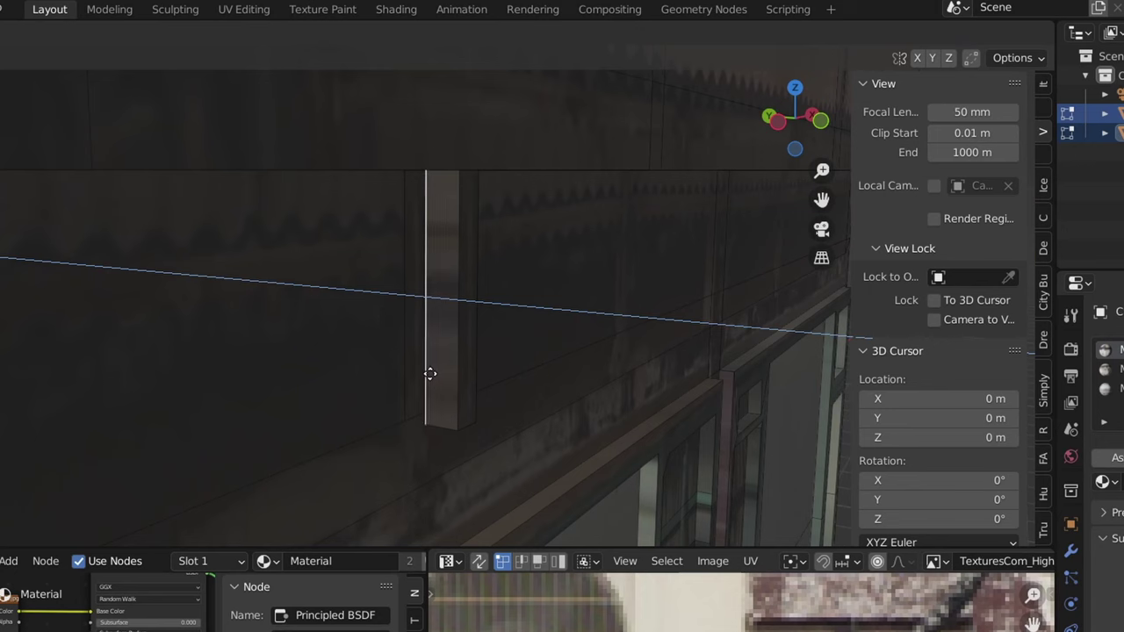
pyautogui.click(430, 374)
pyautogui.hotkey('ctrl', 'r')
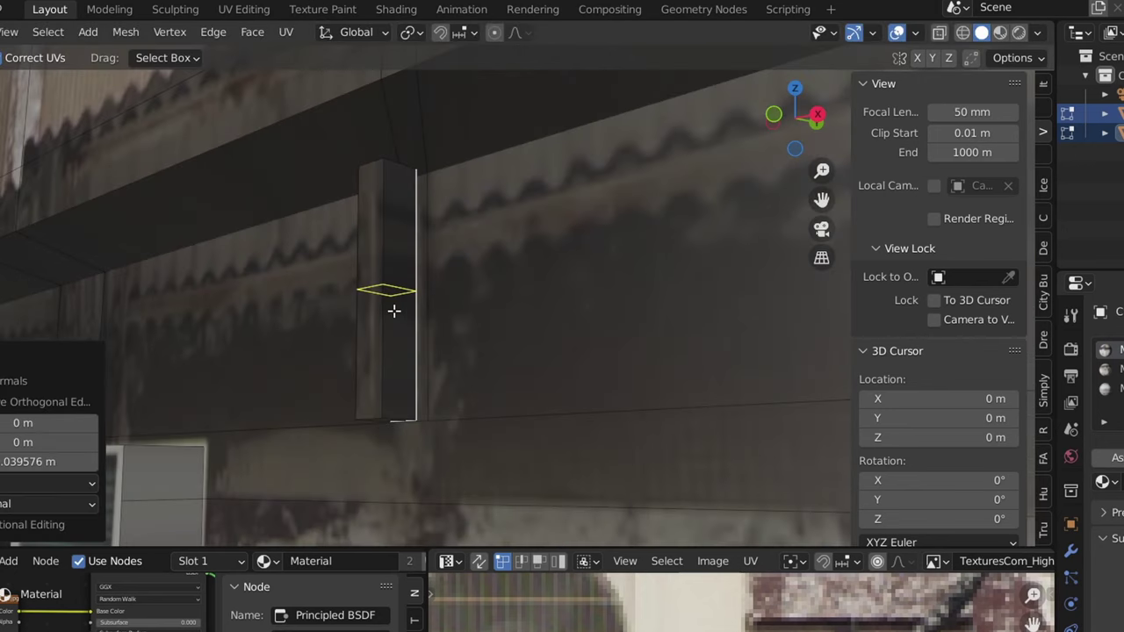
pyautogui.click(394, 311)
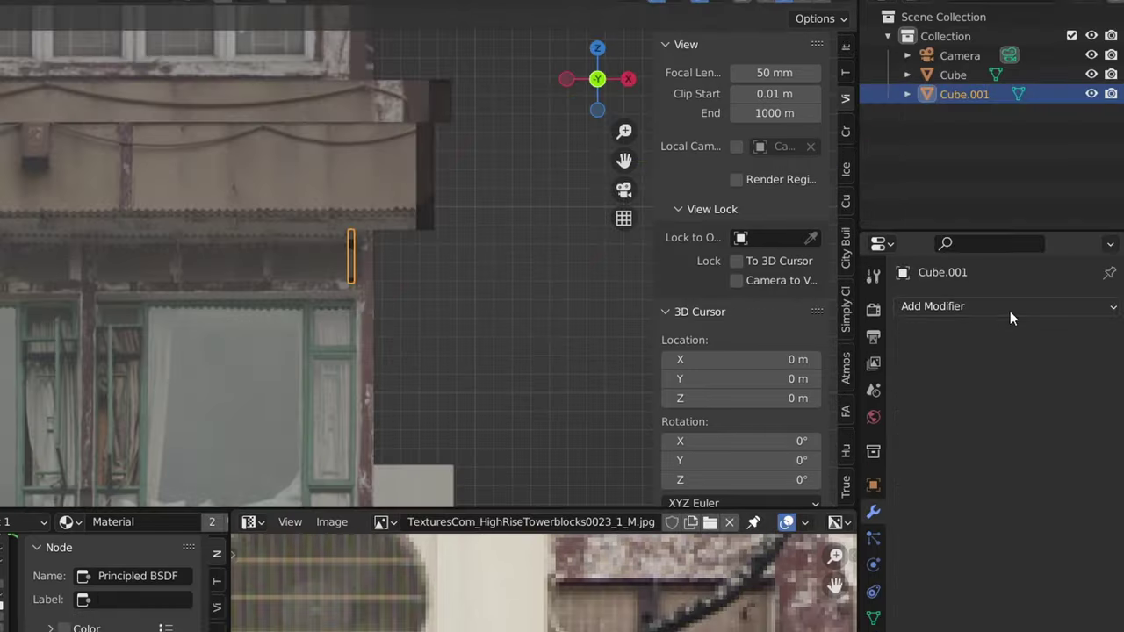
# Step: Add an Array modifier to the bracket with a count of 4 and a relative X offset of -14.2
pyautogui.click(1010, 307)
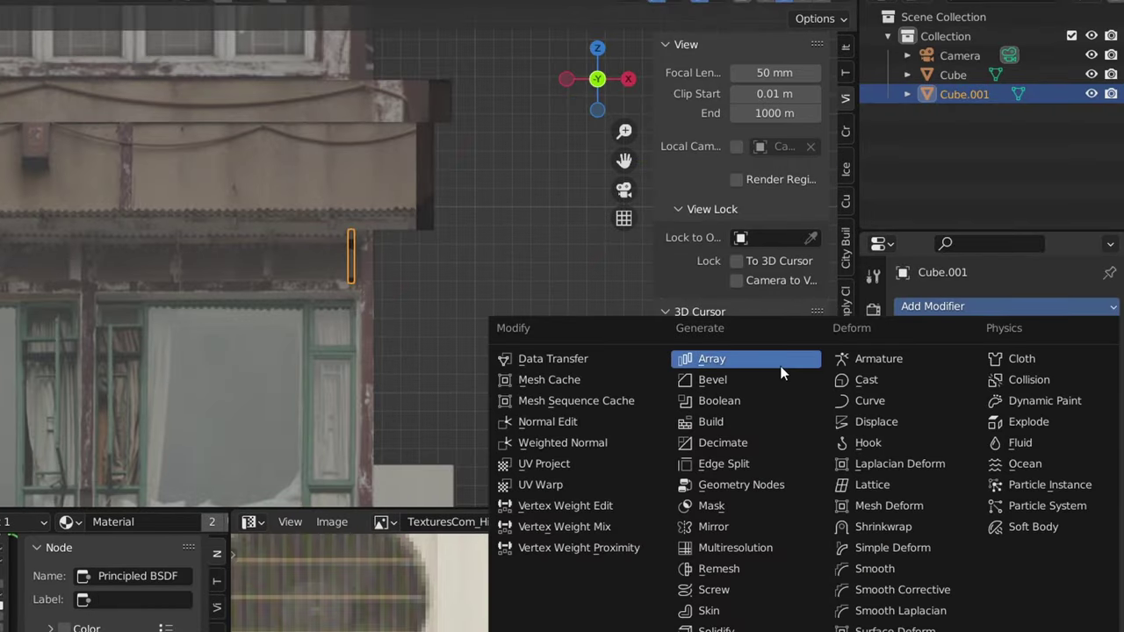
pyautogui.click(782, 374)
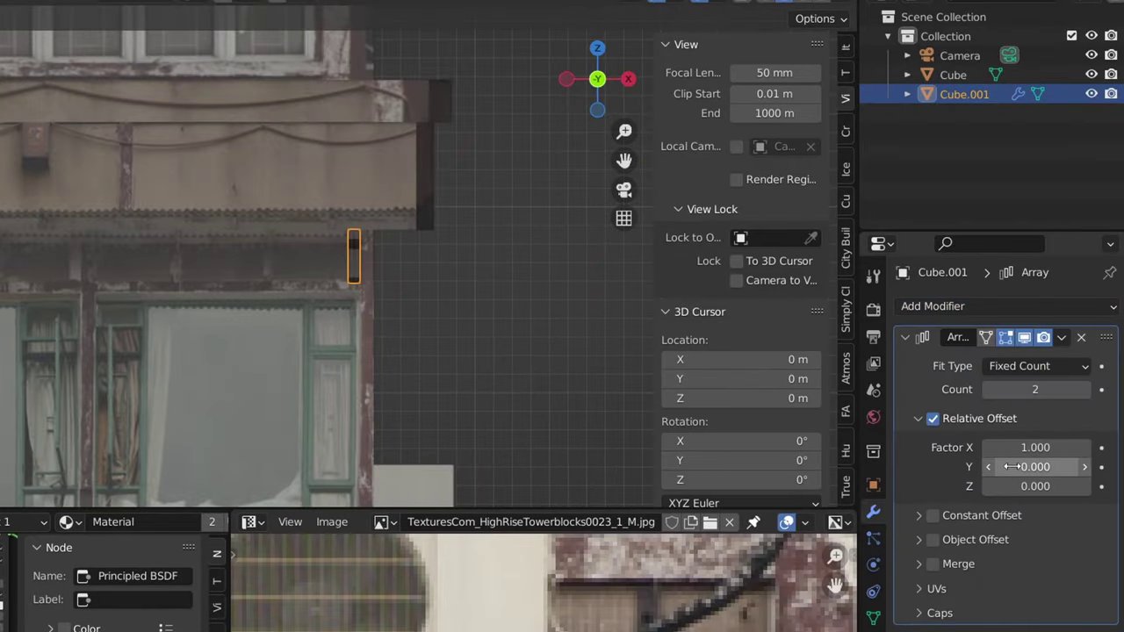
pyautogui.moveTo(1012, 447); pyautogui.dragTo(966, 448)
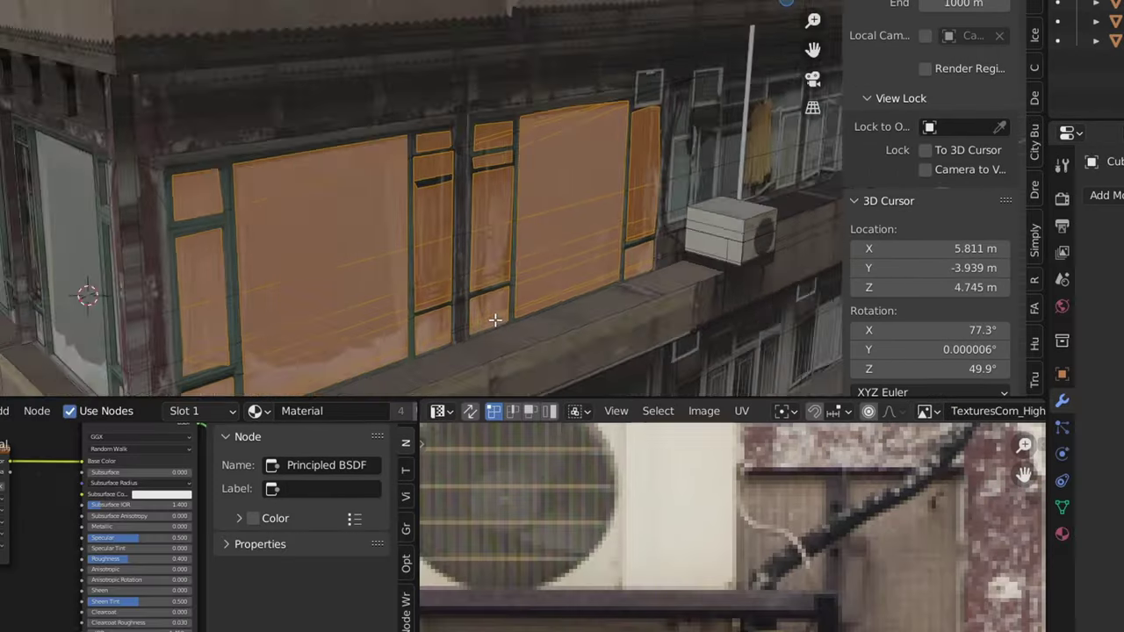
# Step: Separate the selected glass faces of the side wall's corner windows into their own object and return to Object Mode
pyautogui.moveTo(308, 430); pyautogui.dragTo(346, 409, button='middle')
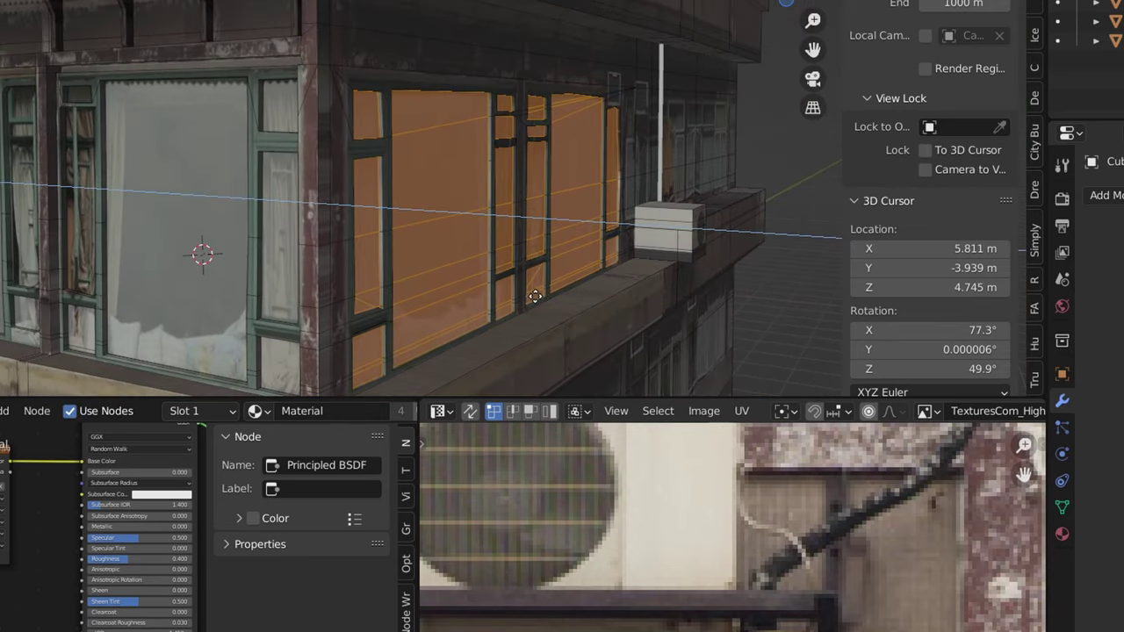
pyautogui.rightClick(534, 296)
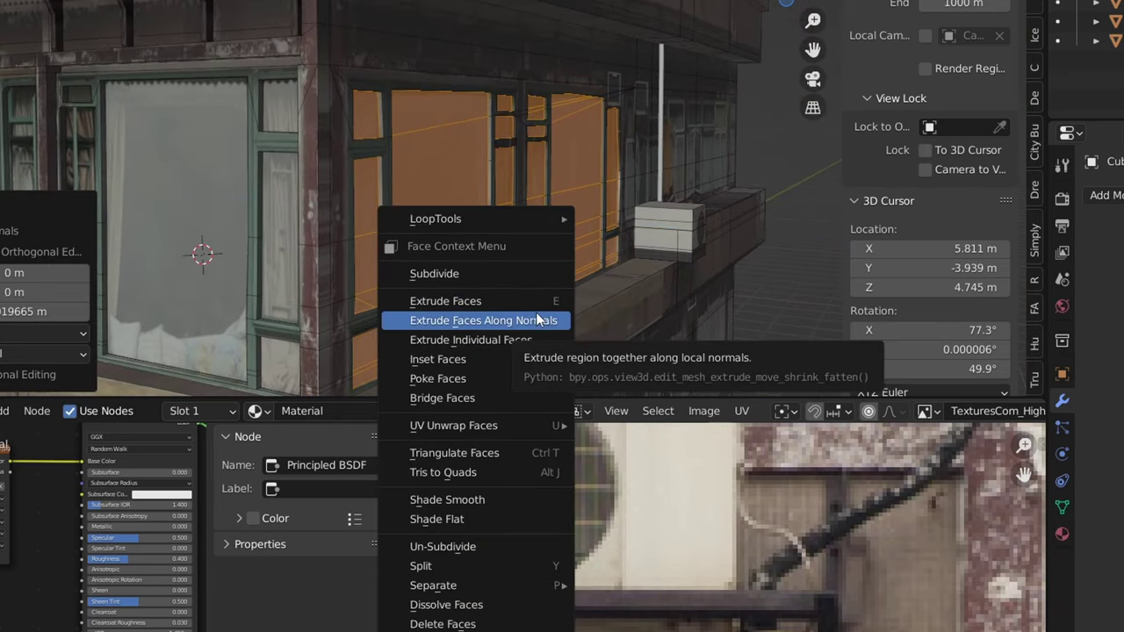
pyautogui.moveTo(471, 586)
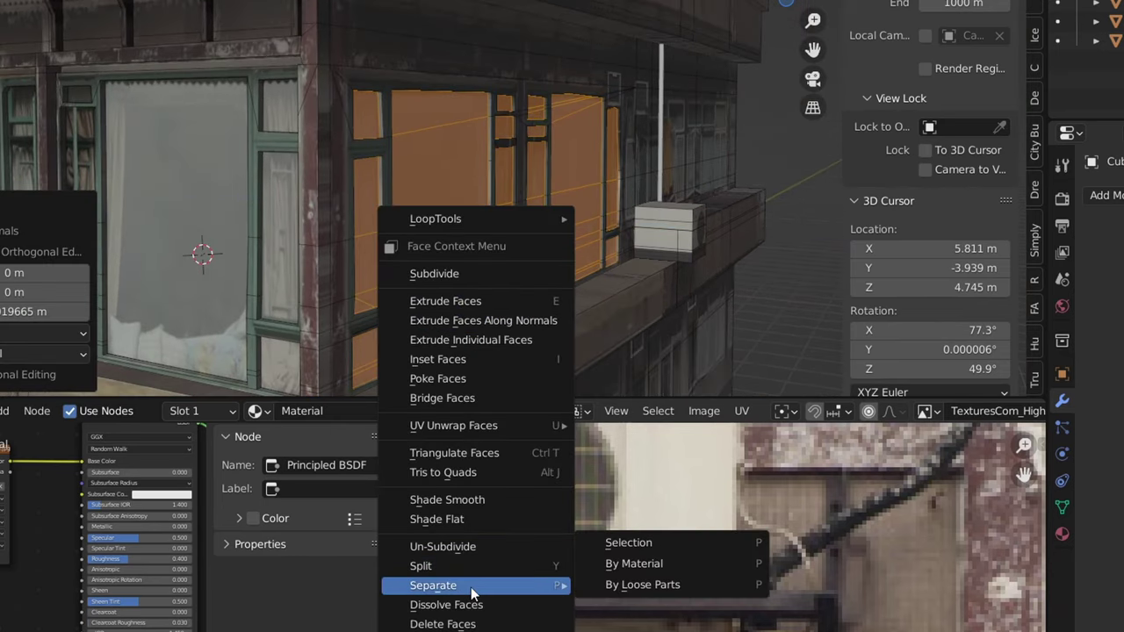
pyautogui.click(588, 544)
pyautogui.press('Tab')
pyautogui.click(779, 168)
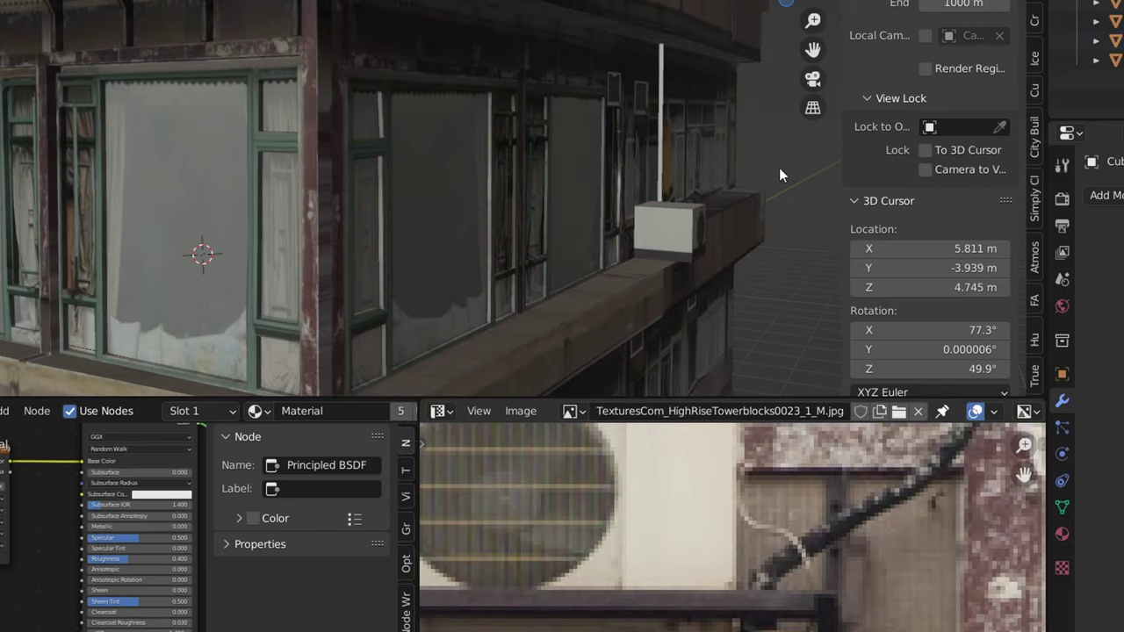
# Step: Insert a Mix Shader between the Principled BSDF and the Material Output in the window glass material
pyautogui.scroll(-6, 321, 315)
pyautogui.moveTo(320, 316); pyautogui.dragTo(287, 323, button='middle')
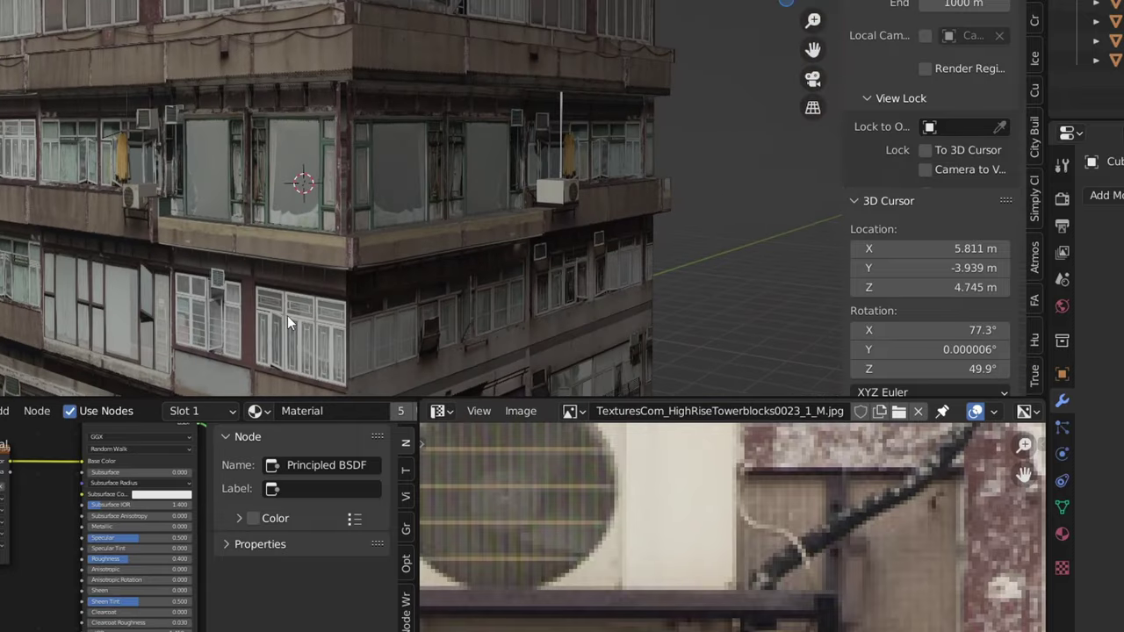
pyautogui.click(560, 151)
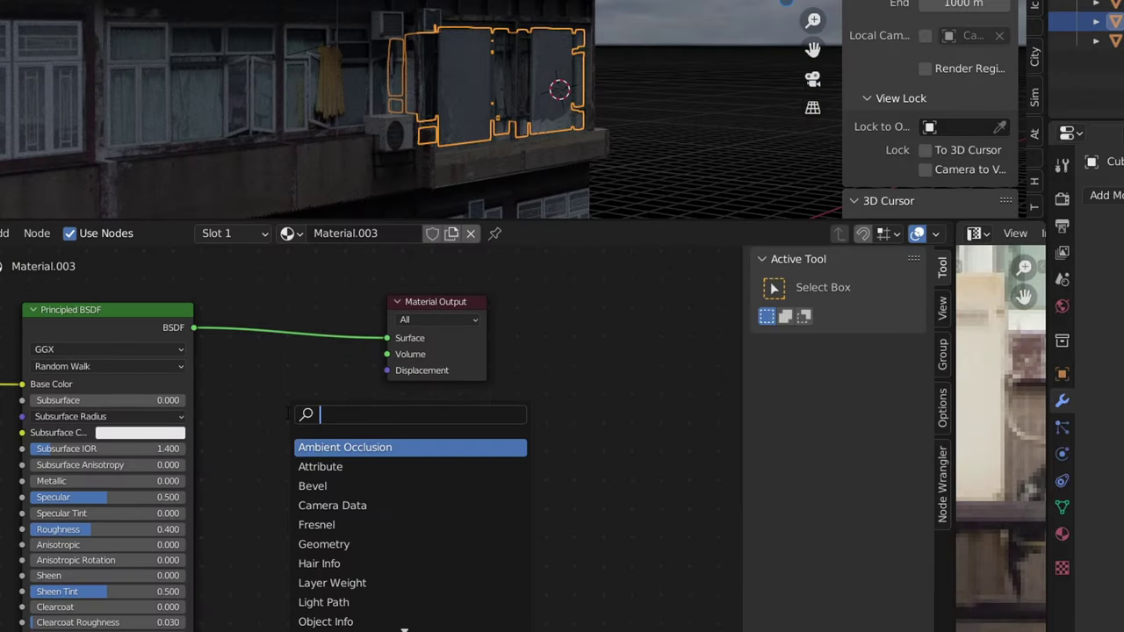
pyautogui.write('M')
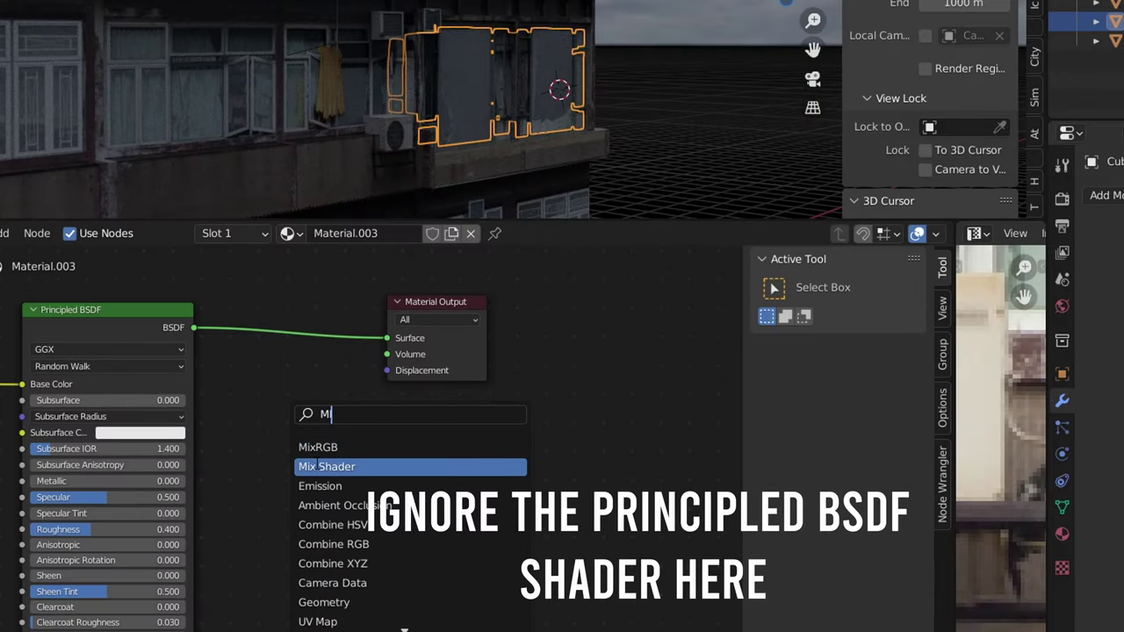
pyautogui.click(327, 466)
pyautogui.click(325, 356)
# Step: Add a Glass BSDF to the window material and connect it to the Mix Shader's second shader input
pyautogui.hotkey('shift', 'a')
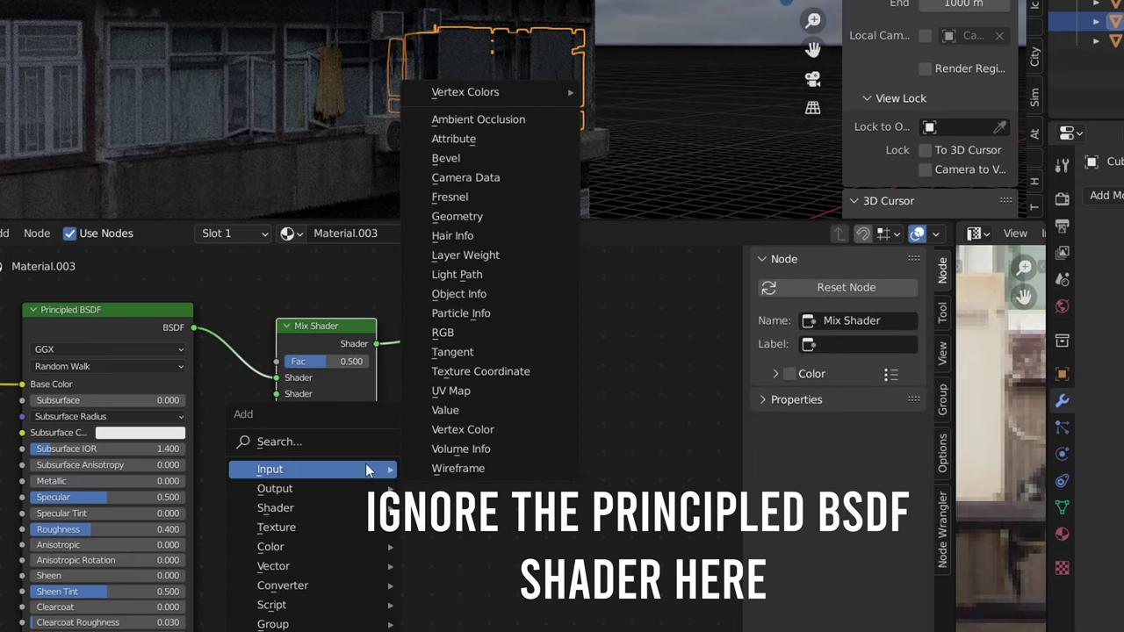
pyautogui.click(362, 442)
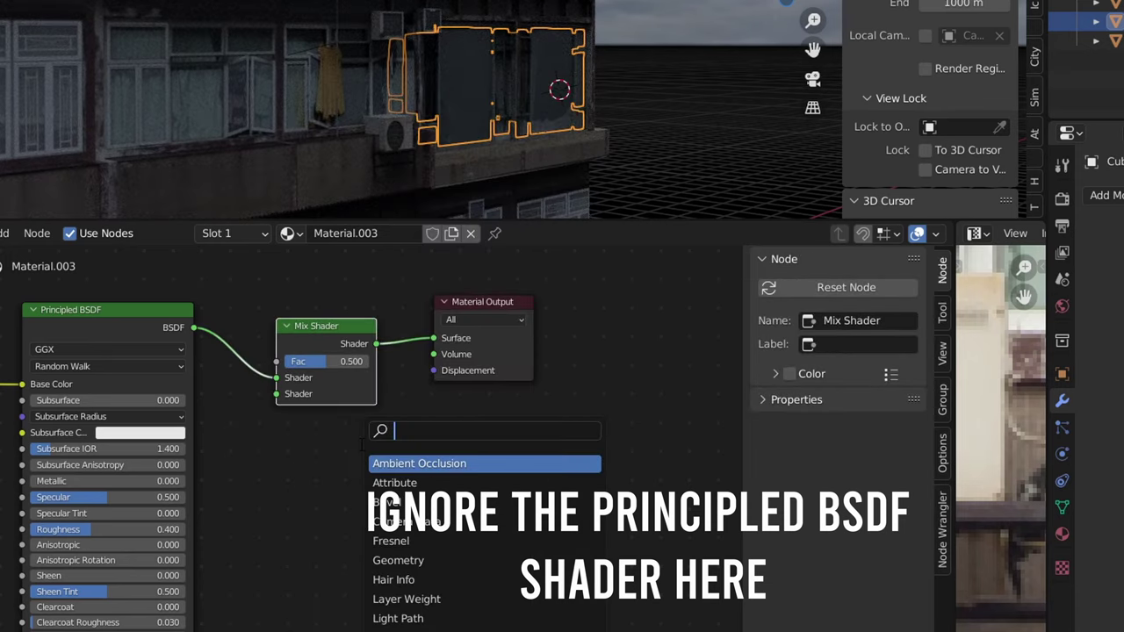
pyautogui.write('gl')
pyautogui.click(390, 465)
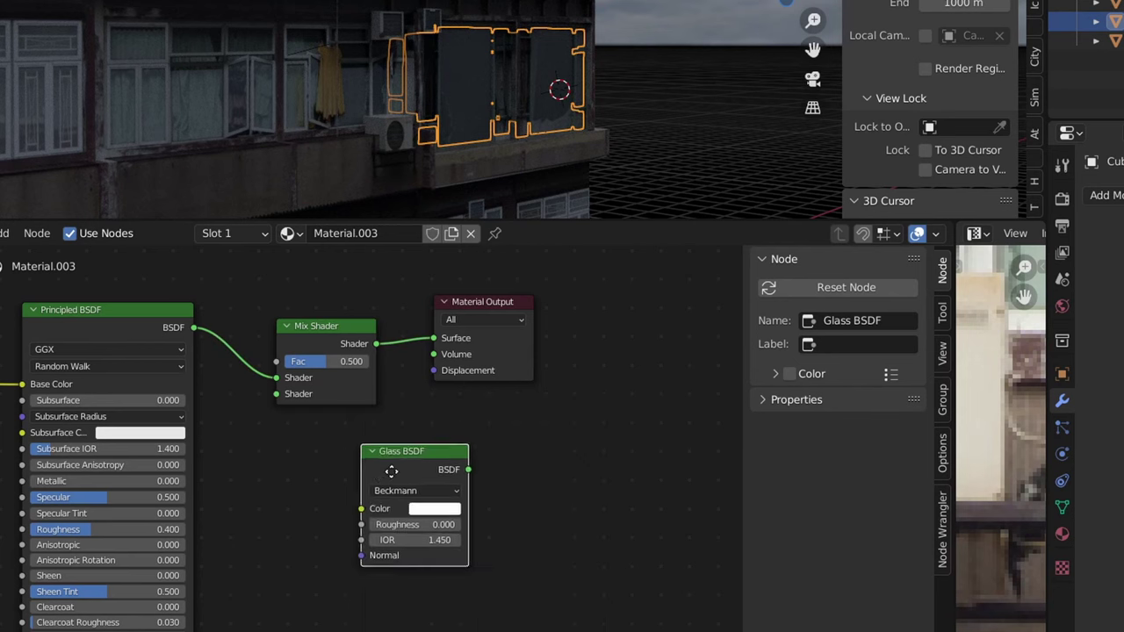
pyautogui.click(297, 503)
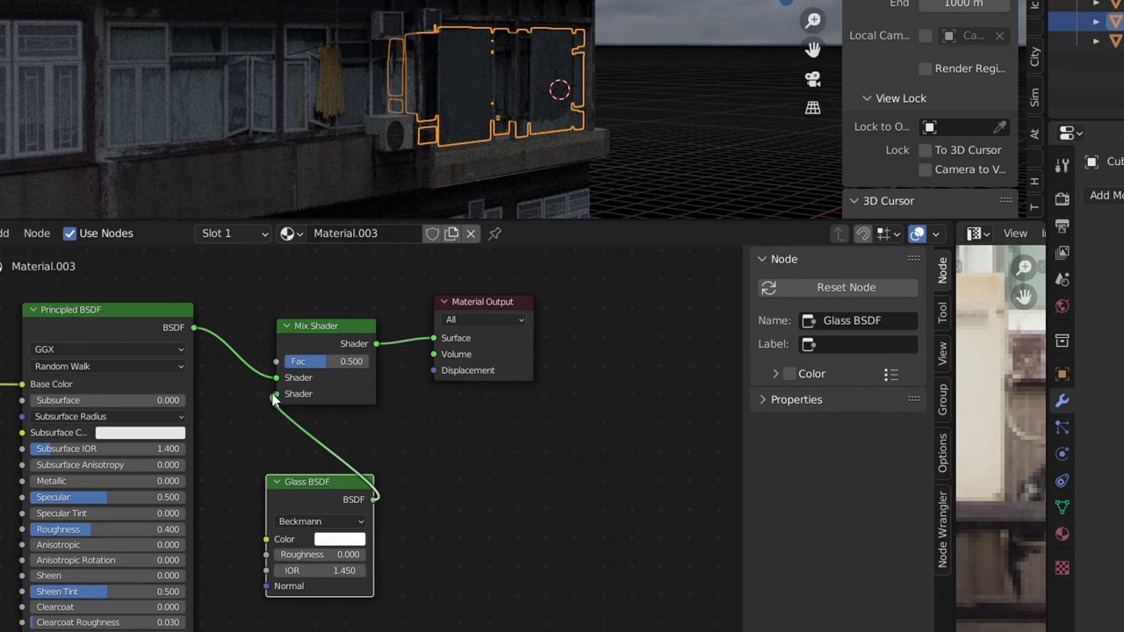
# Step: Set the Mix Shader factor to 0.556 and feed the window image texture into the Glossy BSDF's color
pyautogui.moveTo(304, 325); pyautogui.dragTo(322, 332)
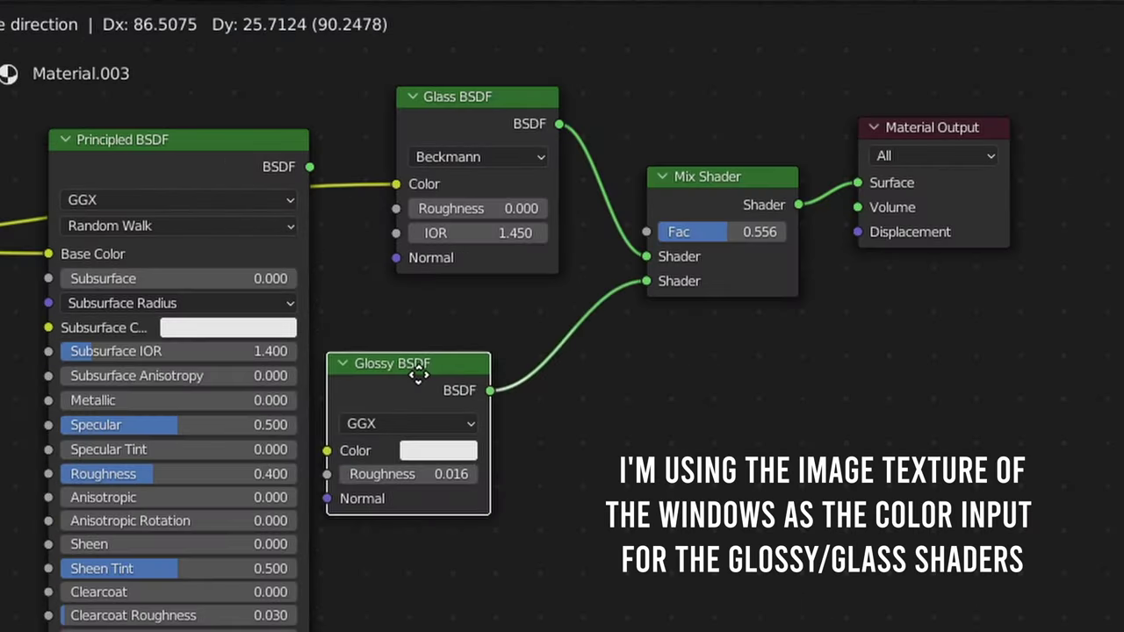
pyautogui.moveTo(404, 361); pyautogui.dragTo(430, 361)
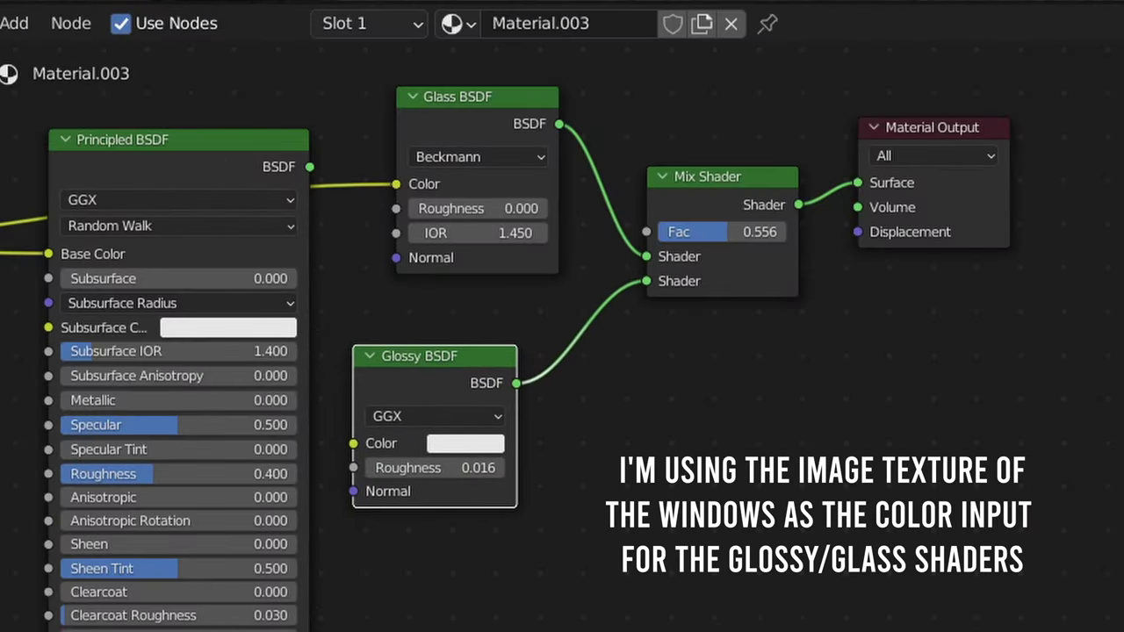
pyautogui.moveTo(279, 455); pyautogui.dragTo(358, 442)
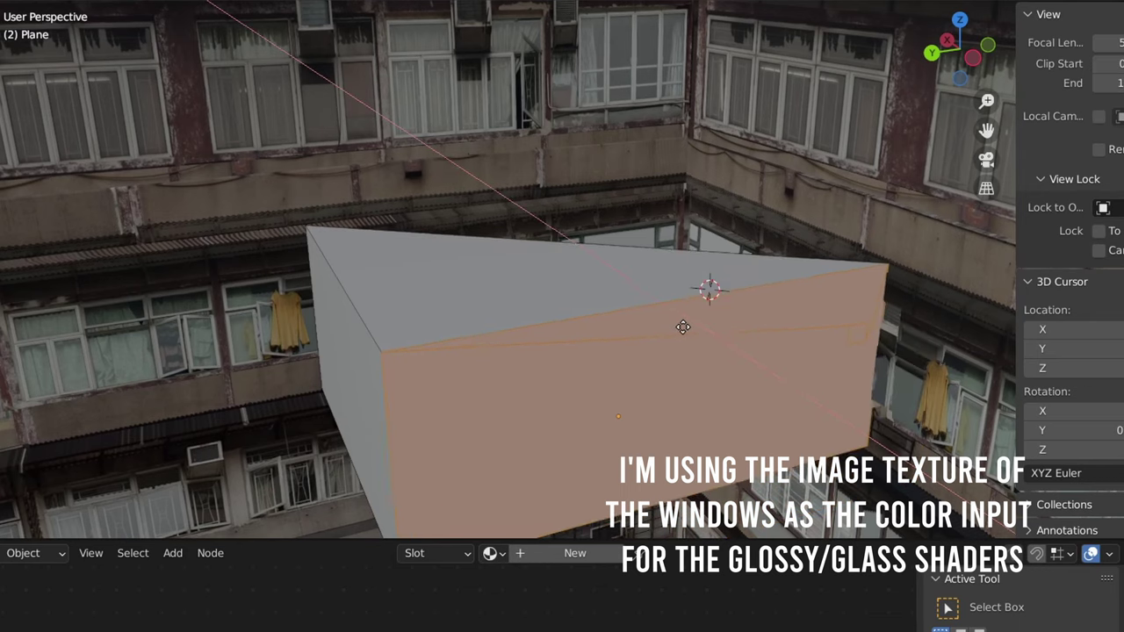
# Step: Move the room box's long face about 0.93 m along X and pull its adjoining end face inward along Y
pyautogui.click(691, 281)
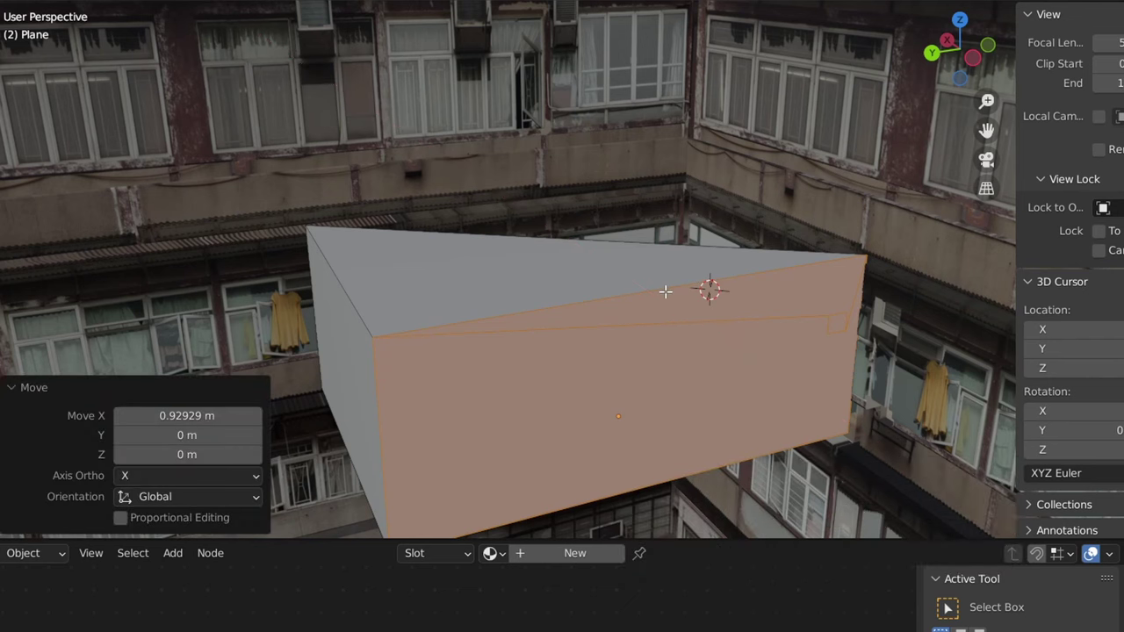
pyautogui.click(333, 324)
pyautogui.press('g')
pyautogui.press('y')
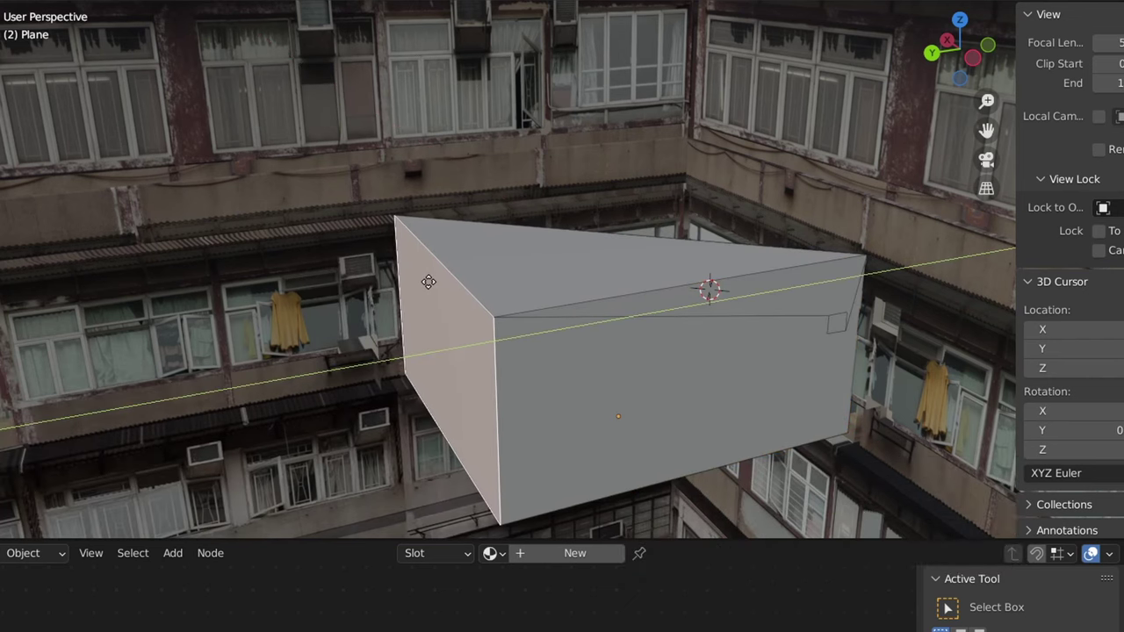
pyautogui.click(426, 281)
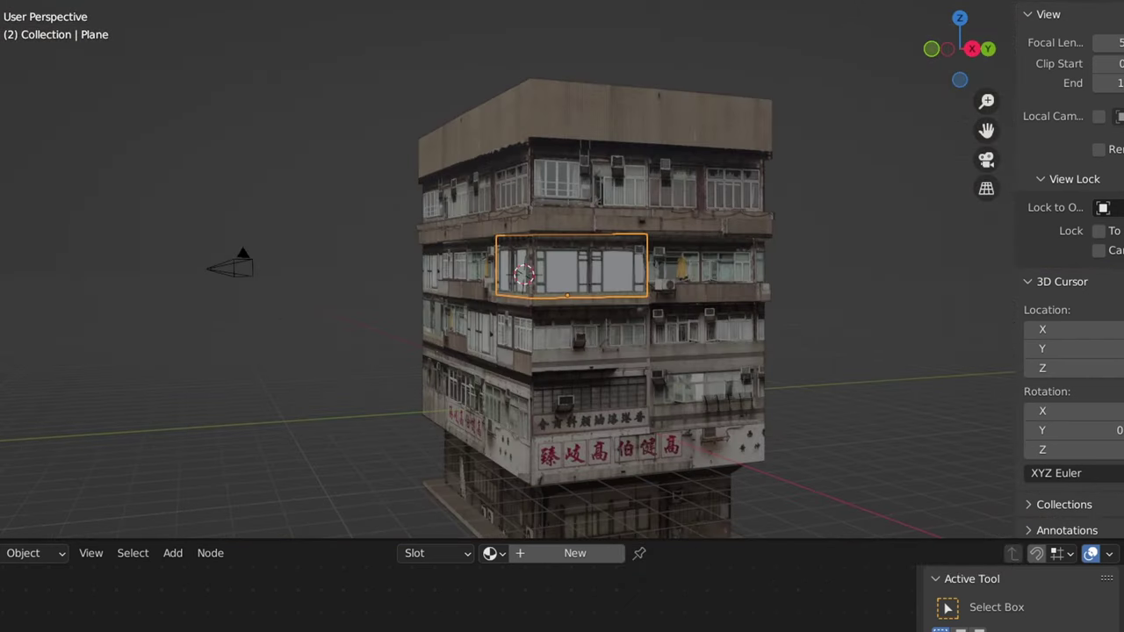
# Step: Preview the room box behind the corner windows' glass in rendered shading
pyautogui.press('z')
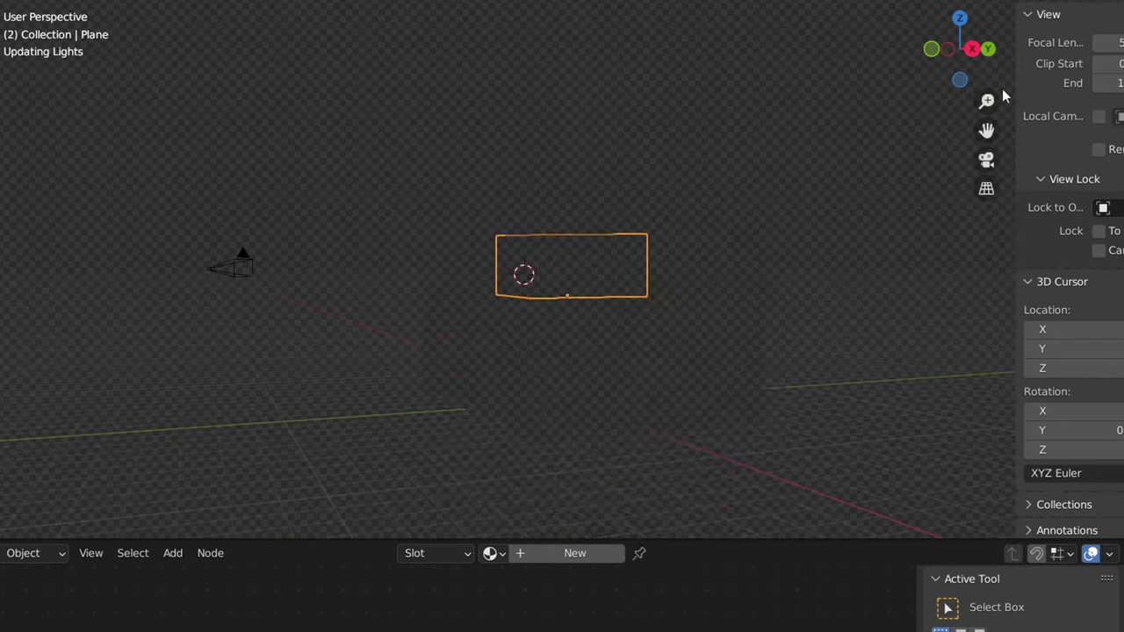
pyautogui.scroll(3, 723, 263)
pyautogui.moveTo(724, 263); pyautogui.dragTo(776, 326, button='middle')
pyautogui.scroll(4, 770, 317)
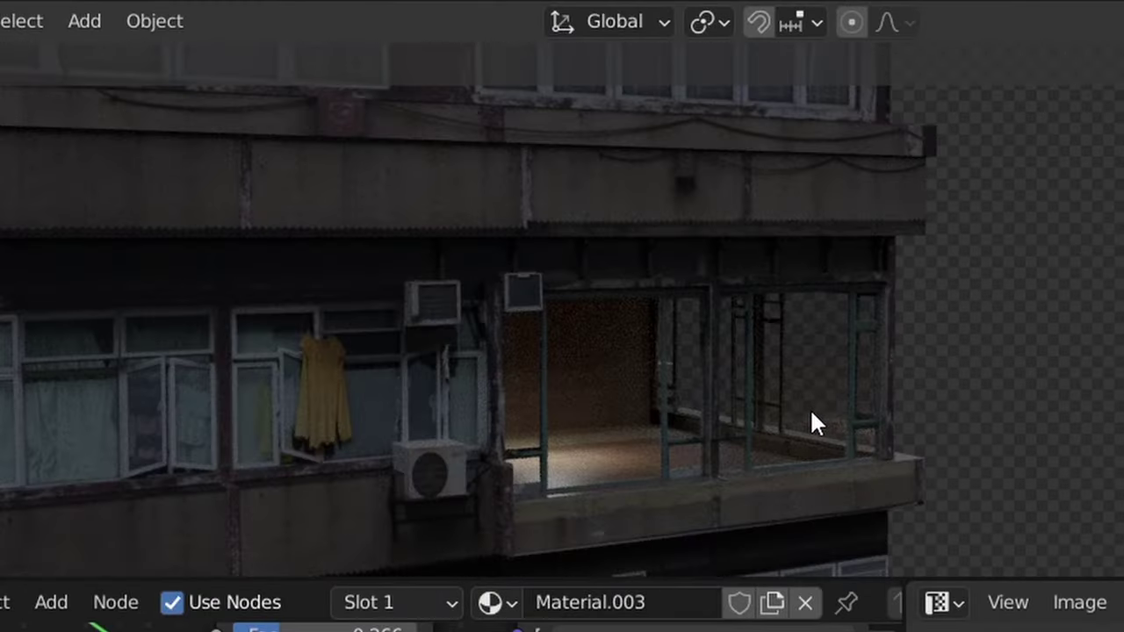
pyautogui.moveTo(810, 408); pyautogui.dragTo(693, 419, button='middle')
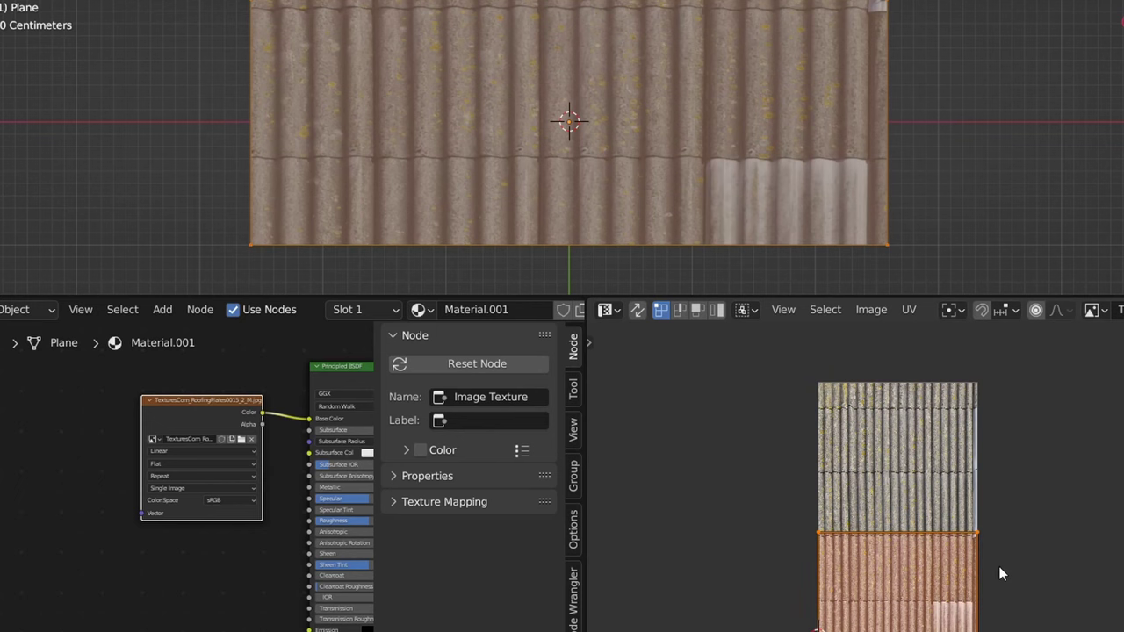
# Step: Rotate the UVs of the corrugated roofing plane by 90° and add 19 loop cuts across it
pyautogui.write('r90')
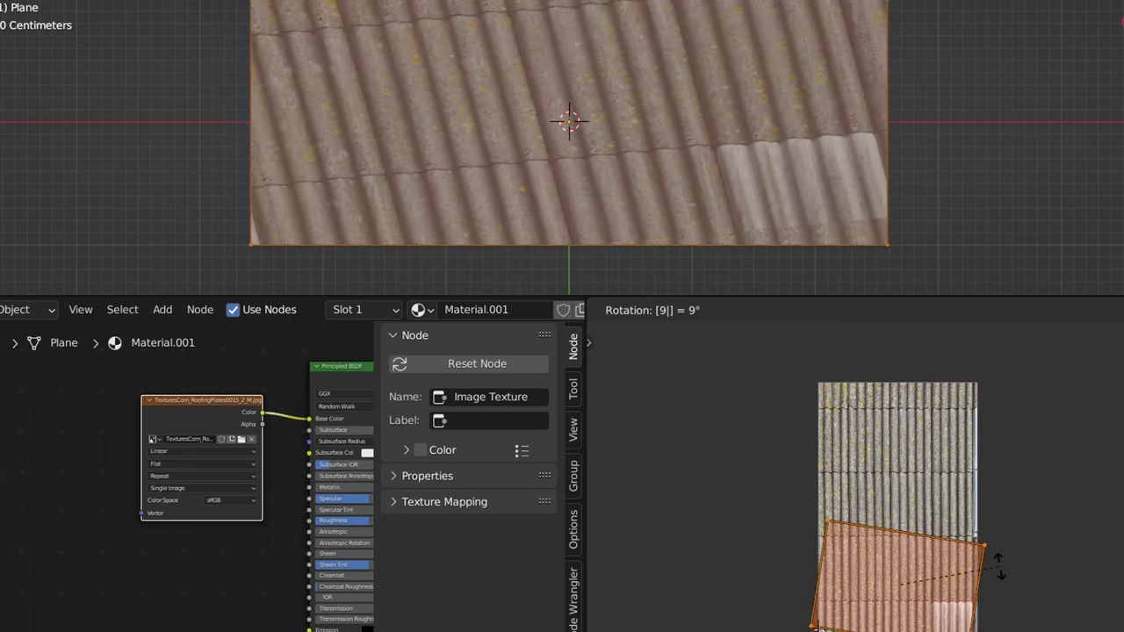
pyautogui.press('Return')
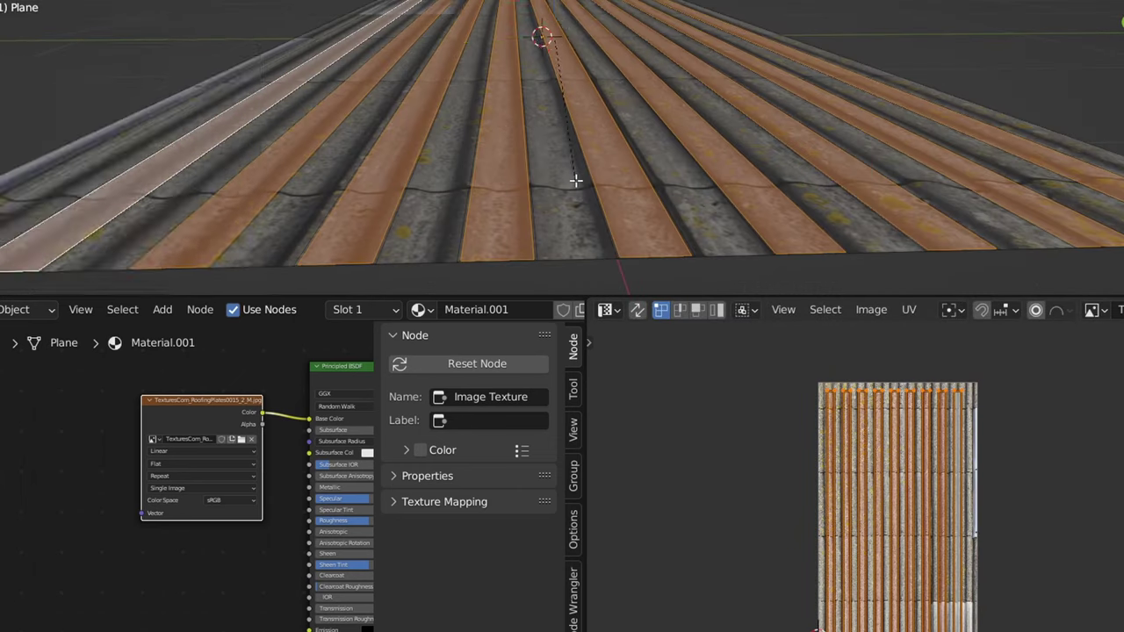
pyautogui.click(575, 180)
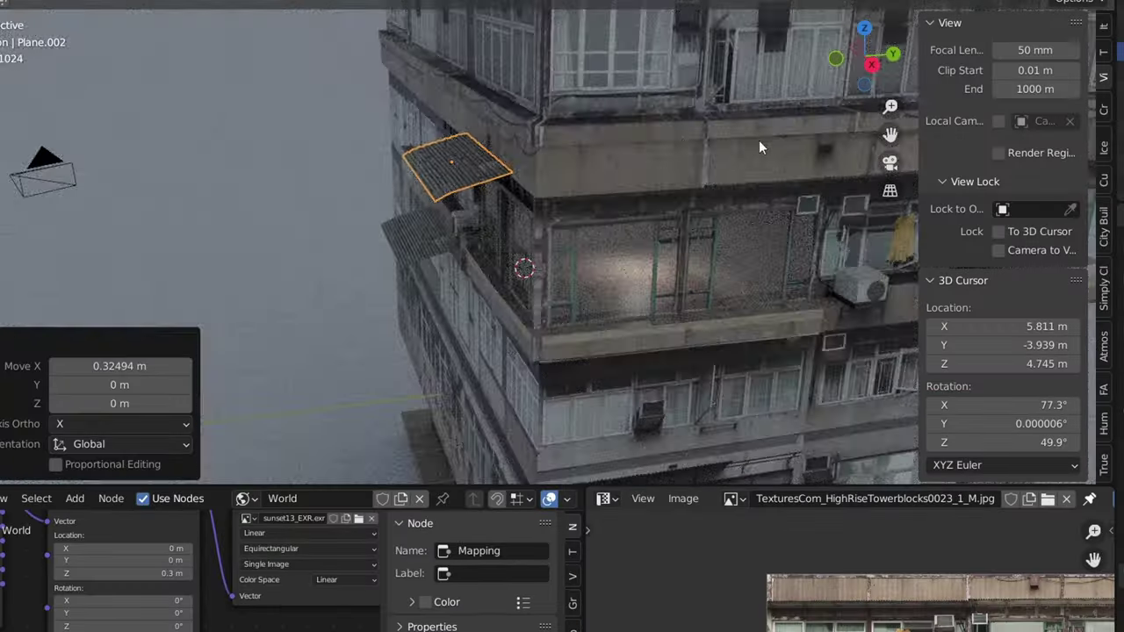
# Step: Check the corrugated awning through the camera, undo its last move, and select the camera
pyautogui.moveTo(759, 139); pyautogui.dragTo(915, 104, button='middle')
pyautogui.press('KP_0')
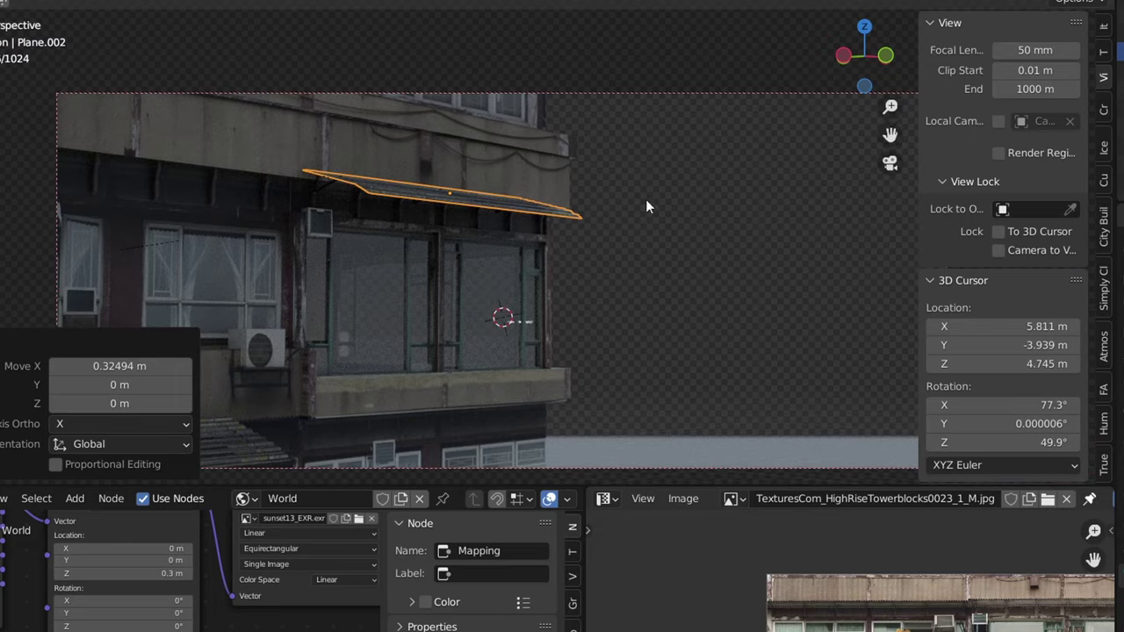
pyautogui.click(596, 96)
pyautogui.hotkey('ctrl', 'z')
pyautogui.hotkey('ctrl', 'z')
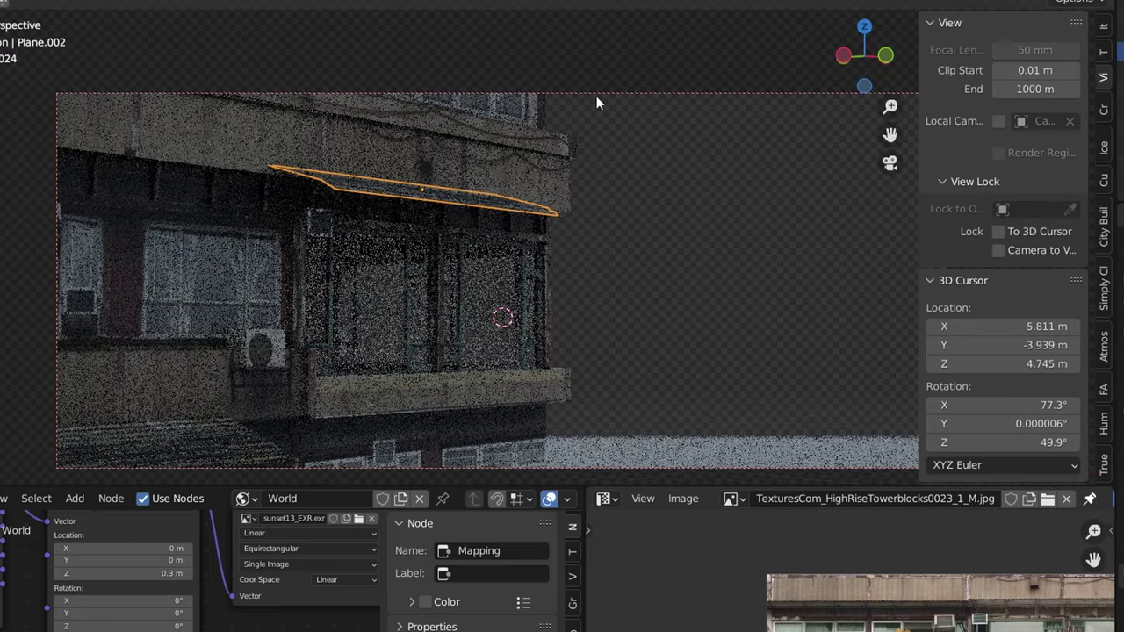
pyautogui.click(596, 96)
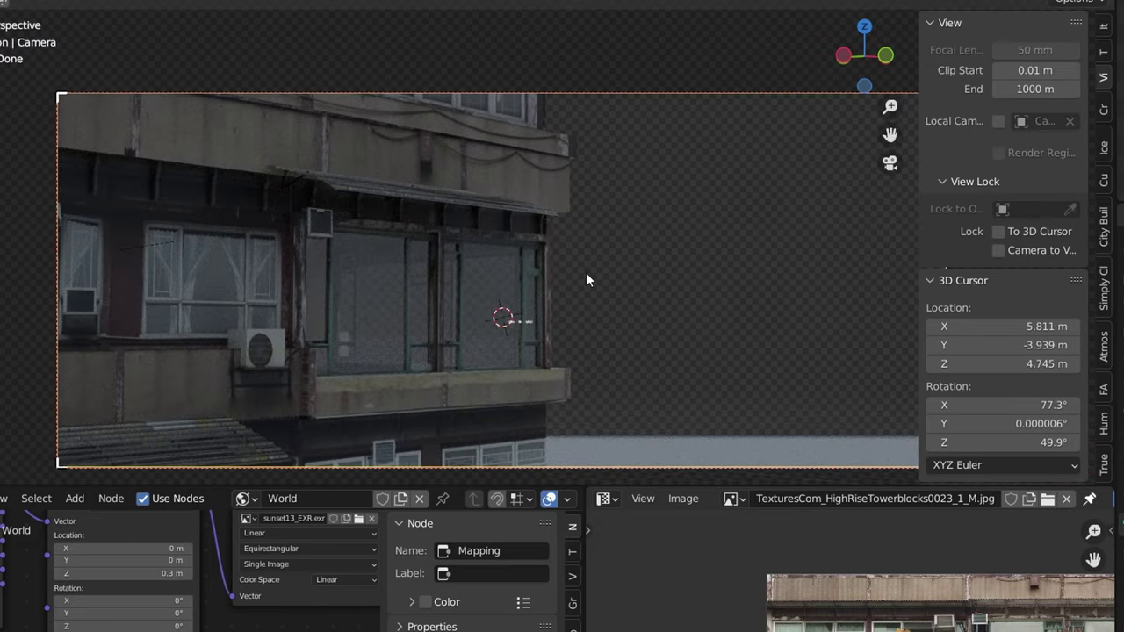
pyautogui.moveTo(586, 272); pyautogui.dragTo(408, 268, button='middle')
pyautogui.click(409, 247)
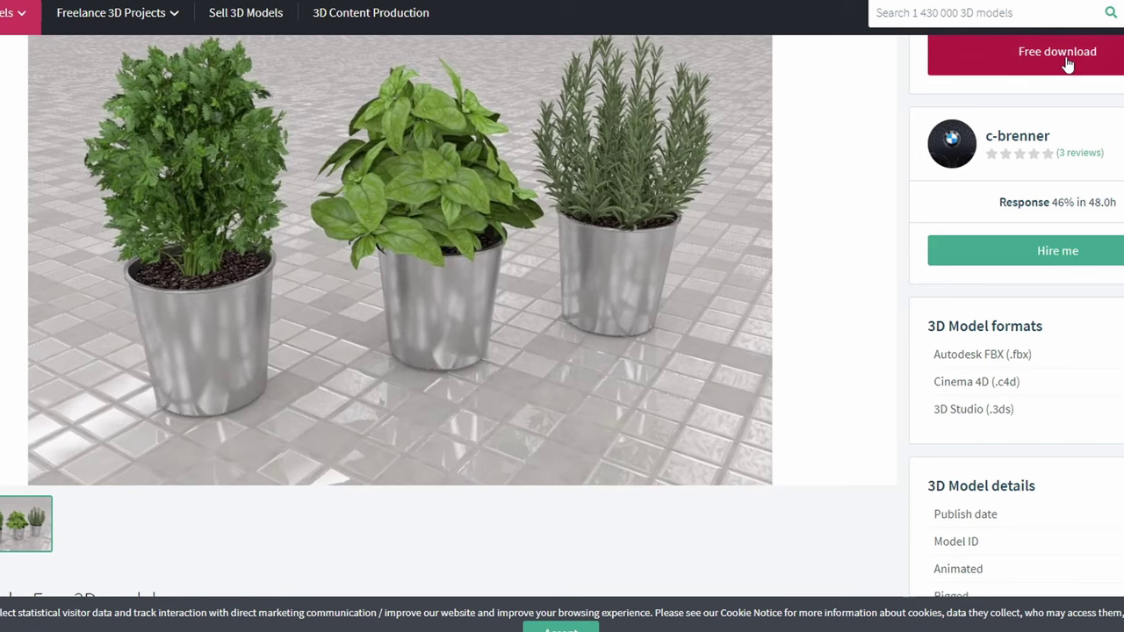
# Step: Download the free model of three potted herbs and import an FBX plant model into the Blender scene
pyautogui.click(1065, 55)
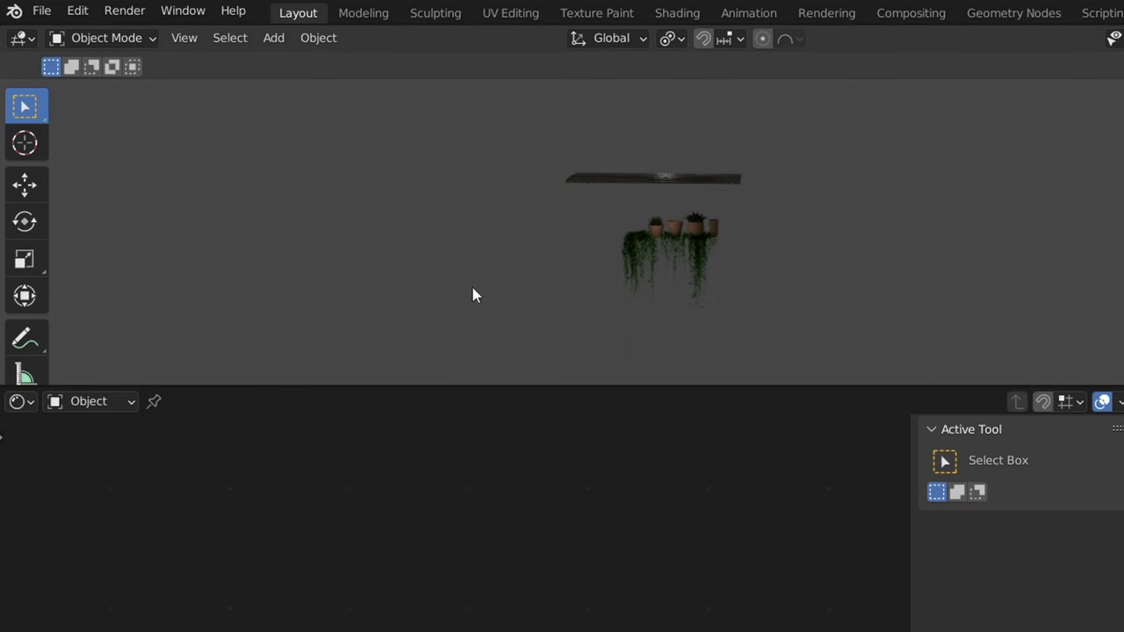
pyautogui.scroll(5, 524, 272)
pyautogui.click(41, 10)
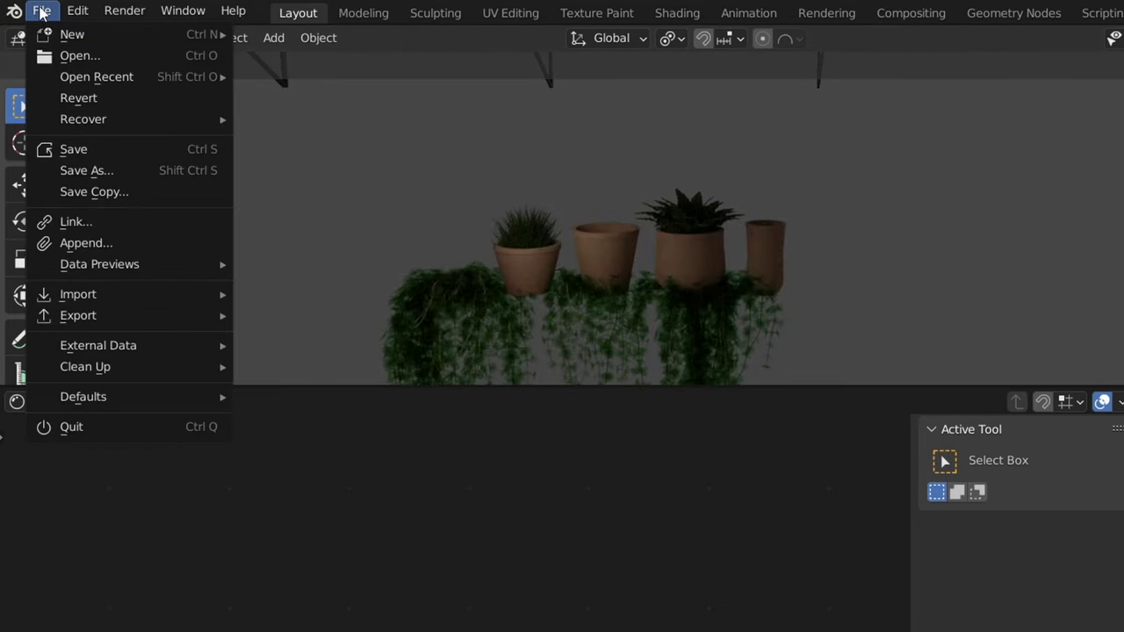
pyautogui.moveTo(105, 295)
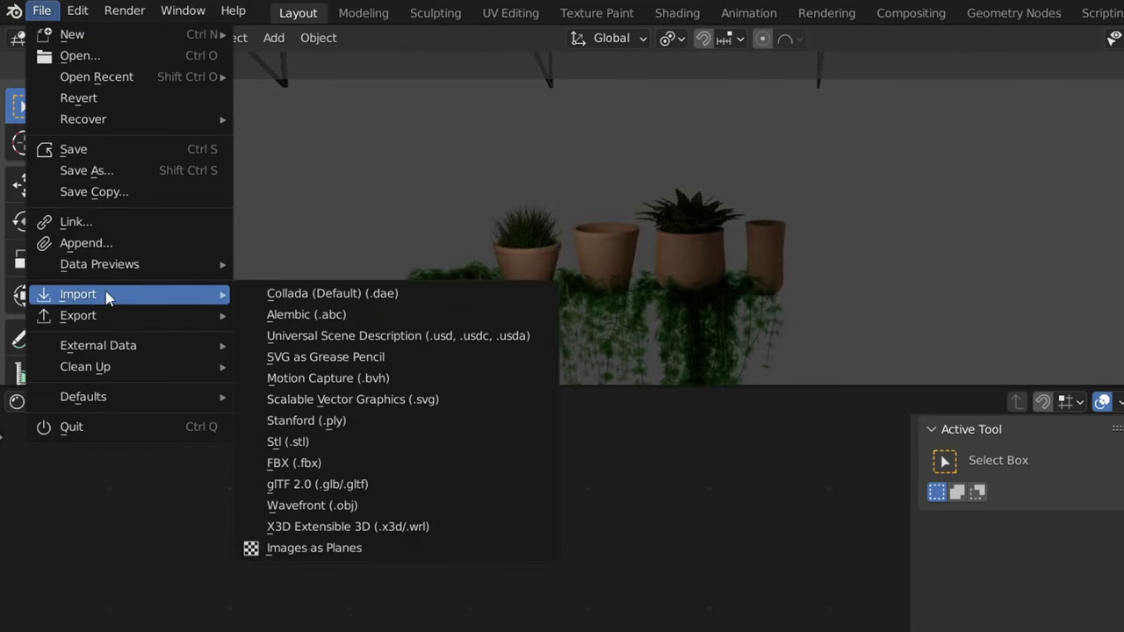
pyautogui.click(331, 466)
pyautogui.click(350, 168)
pyautogui.click(833, 556)
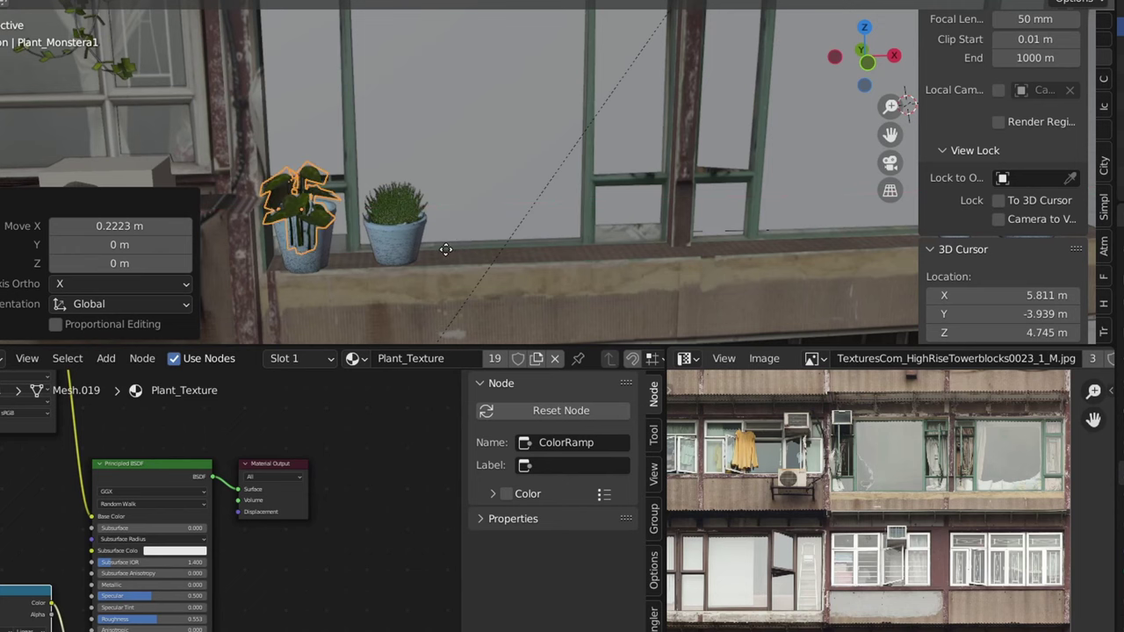
# Step: Move the monstera plant about 0.13 m along Y into its blue pot on the window ledge and check it through the camera
pyautogui.press('y')
pyautogui.click(451, 239)
pyautogui.press('KP_Decimal')
pyautogui.moveTo(471, 217); pyautogui.dragTo(602, 216, button='middle')
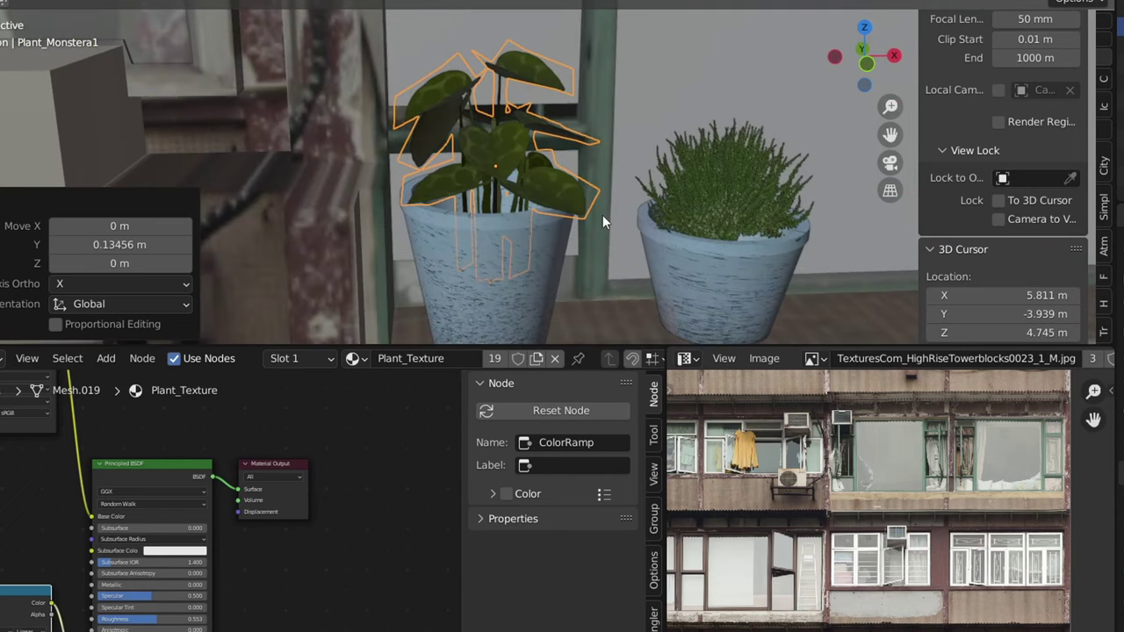
pyautogui.scroll(-6, 602, 215)
pyautogui.press('KP_0')
pyautogui.click(698, 300)
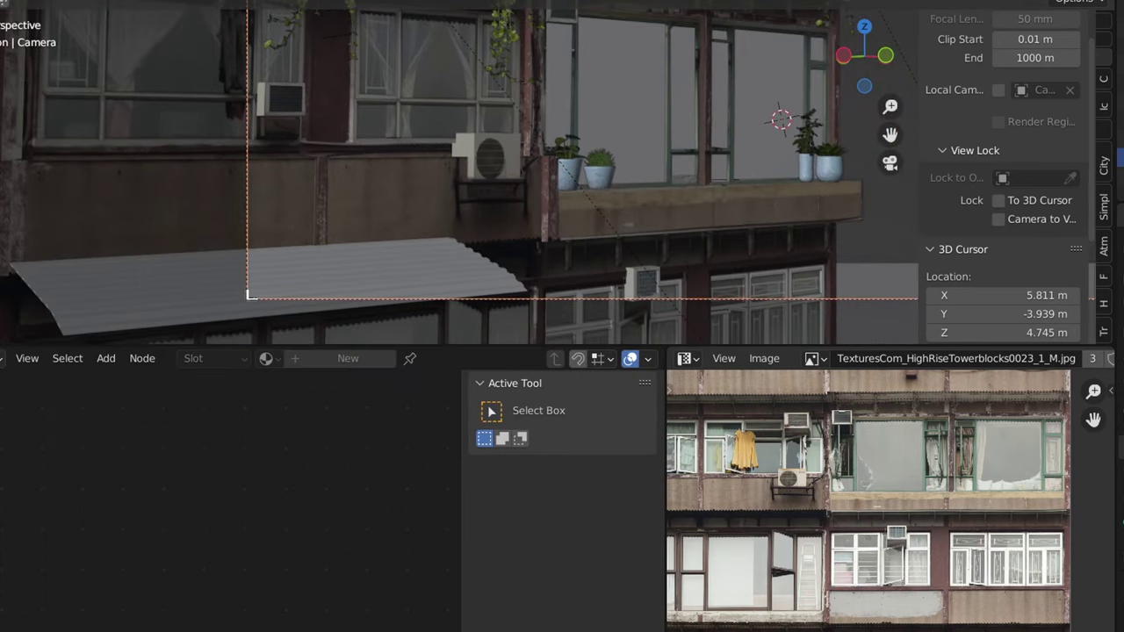
# Step: Duplicate the potted plants and move the copies about -1.24 m along X
pyautogui.press('z')
pyautogui.keyDown('shift'); pyautogui.moveTo(641, 157); pyautogui.dragTo(384, 250, button='middle'); pyautogui.keyUp('shift')
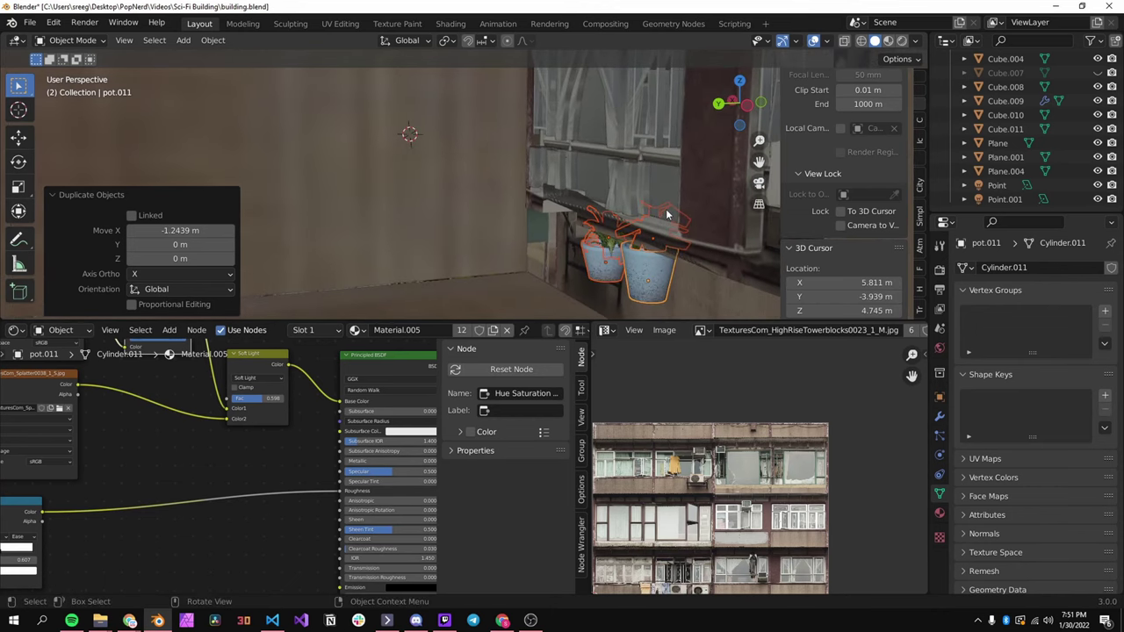
pyautogui.press('g')
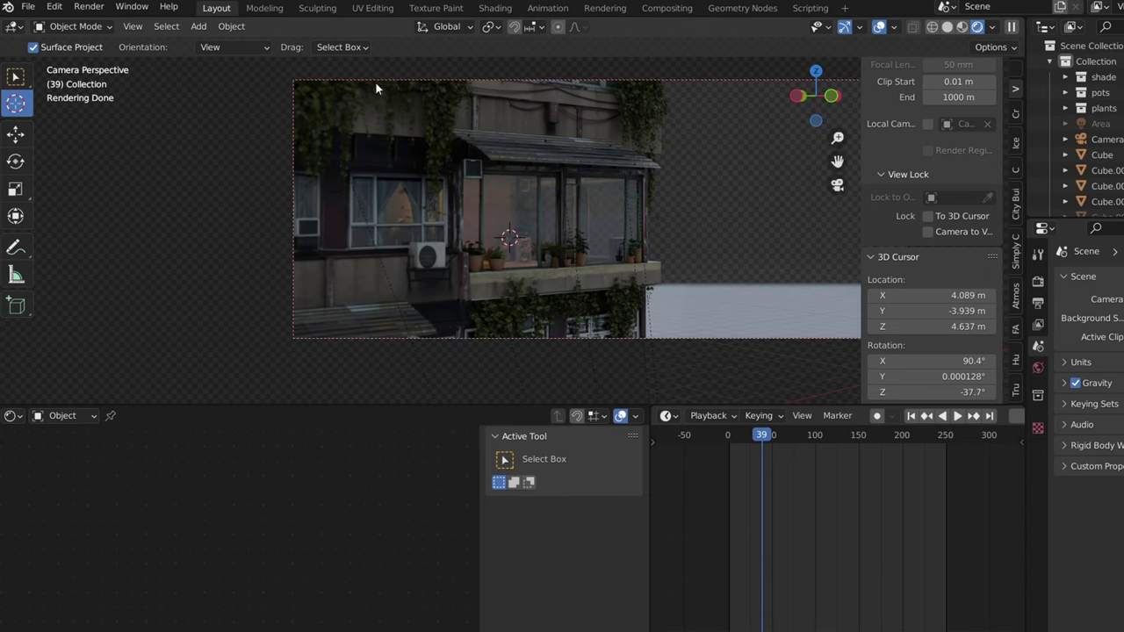
# Step: Import signs.png from the Stickers & Signs Pack as an image plane with a Principled material
pyautogui.hotkey('shift', 'a')
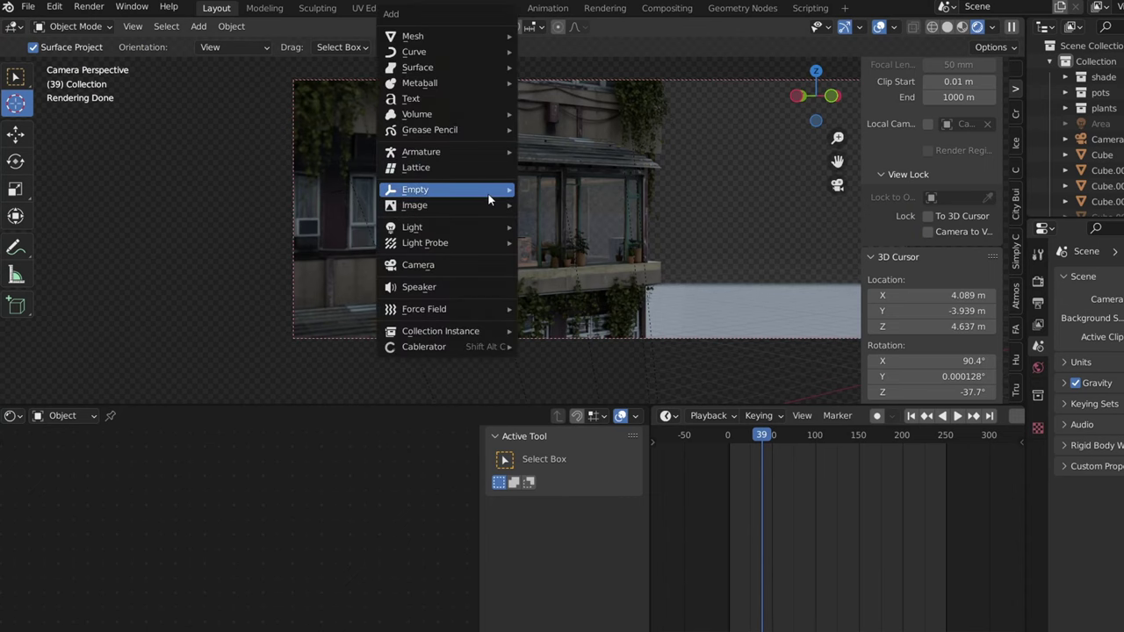
pyautogui.moveTo(517, 207)
pyautogui.click(577, 235)
pyautogui.click(488, 233)
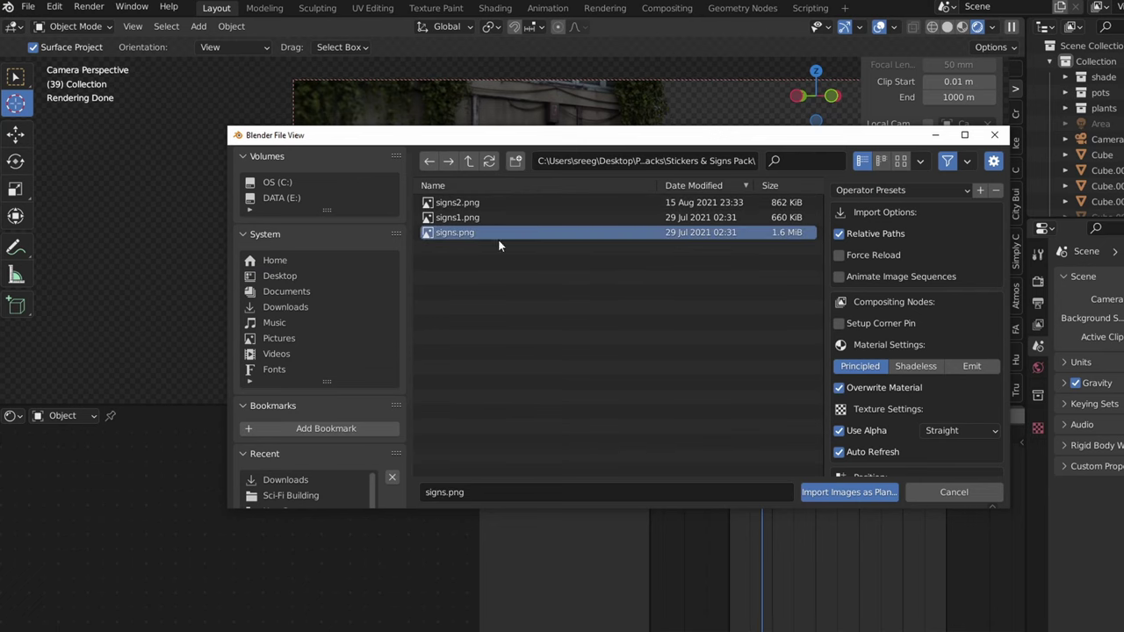
pyautogui.click(829, 493)
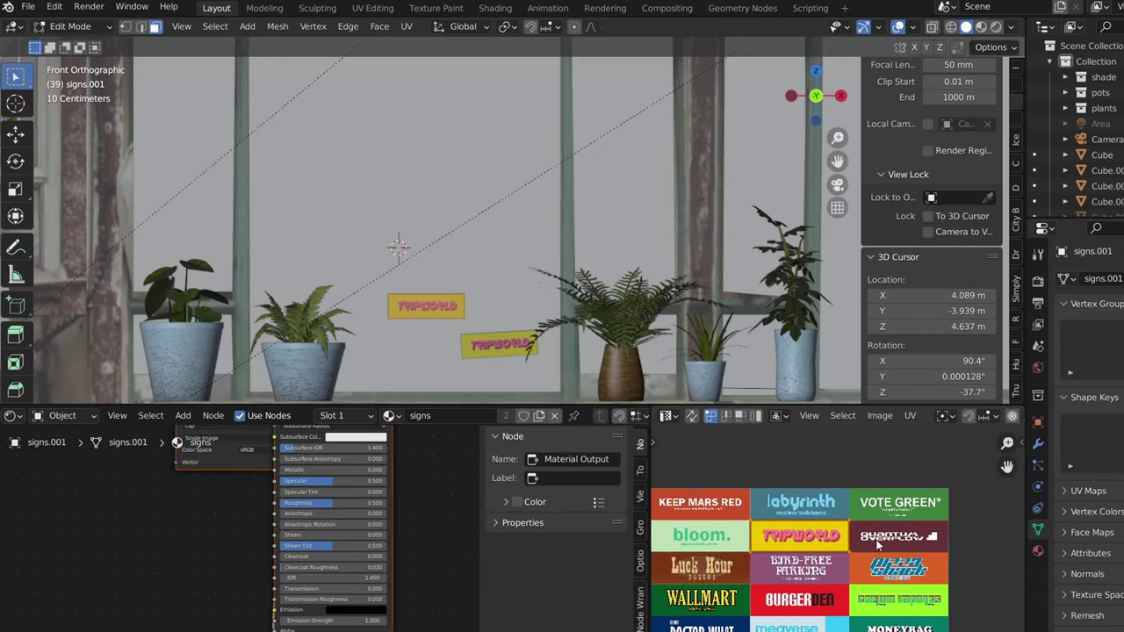
# Step: Move the upper sign's UV face onto the VOTE GREEN graphic in the signs texture and leave Edit Mode
pyautogui.press('g')
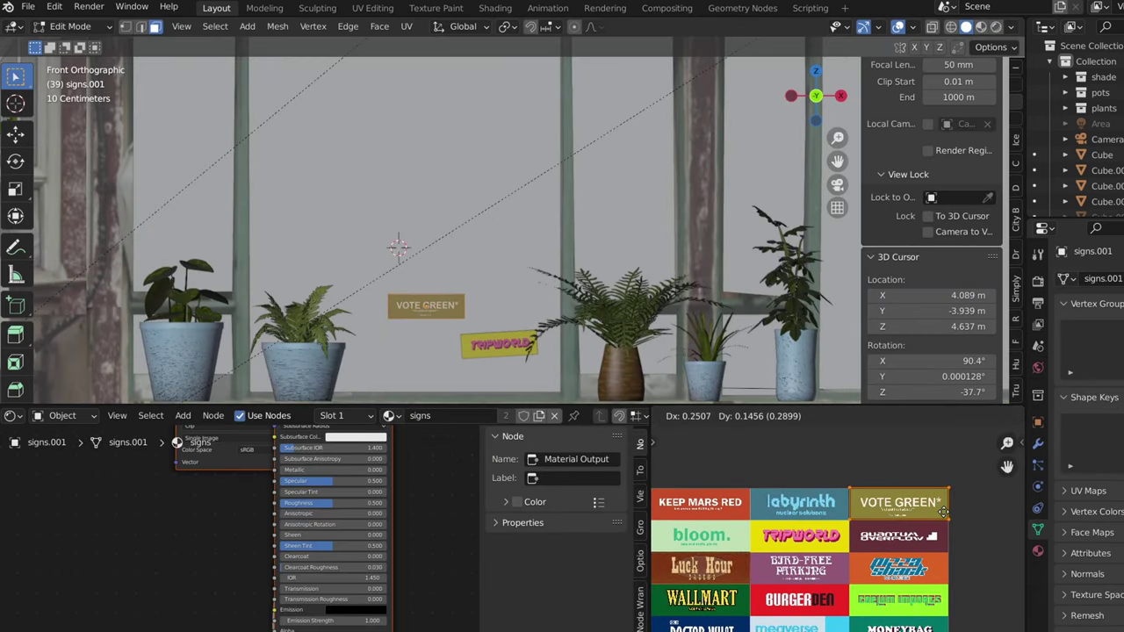
pyautogui.click(943, 512)
pyautogui.press('Tab')
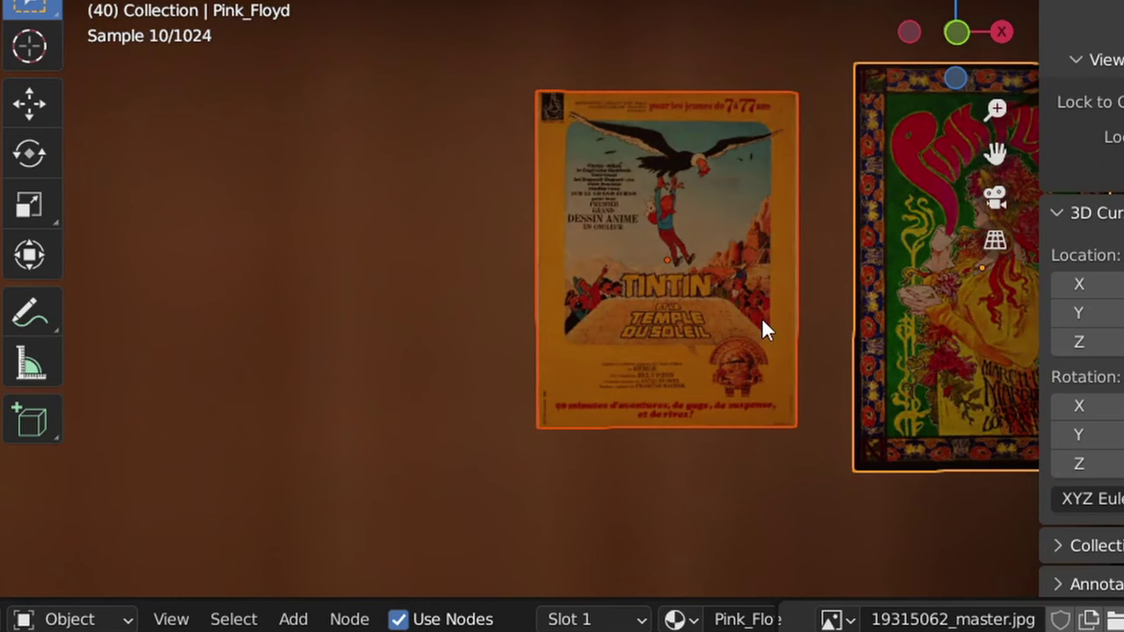
# Step: Move the Tintin and Pink Floyd posters about -0.12 m along X and adjust their X position through the camera view
pyautogui.press('g')
pyautogui.press('x')
pyautogui.click(691, 321)
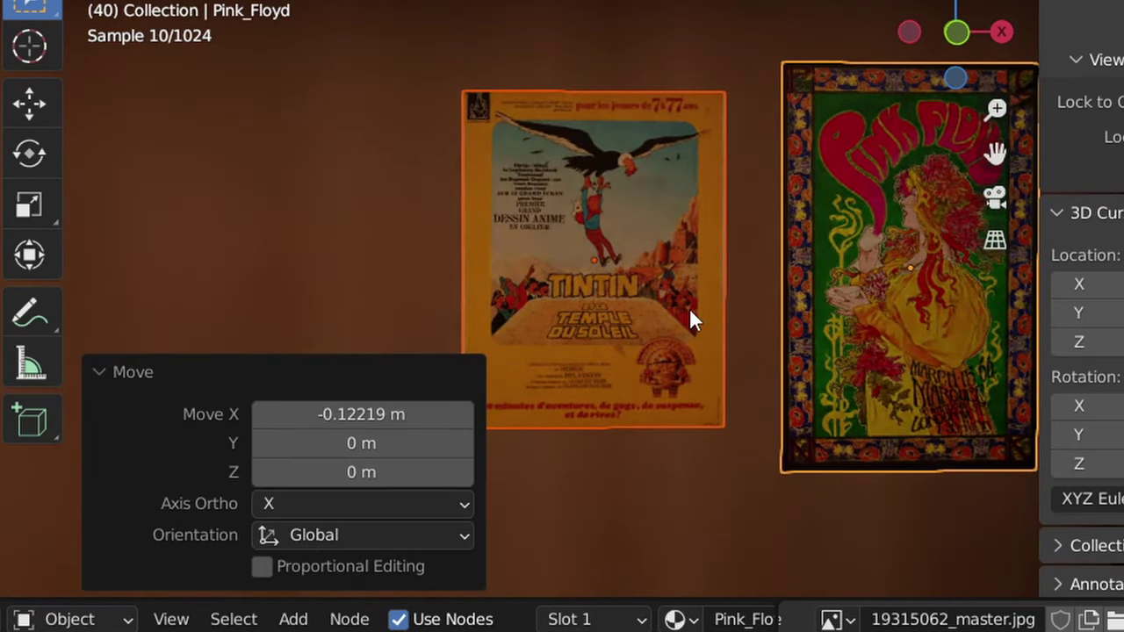
pyautogui.press('KP_0')
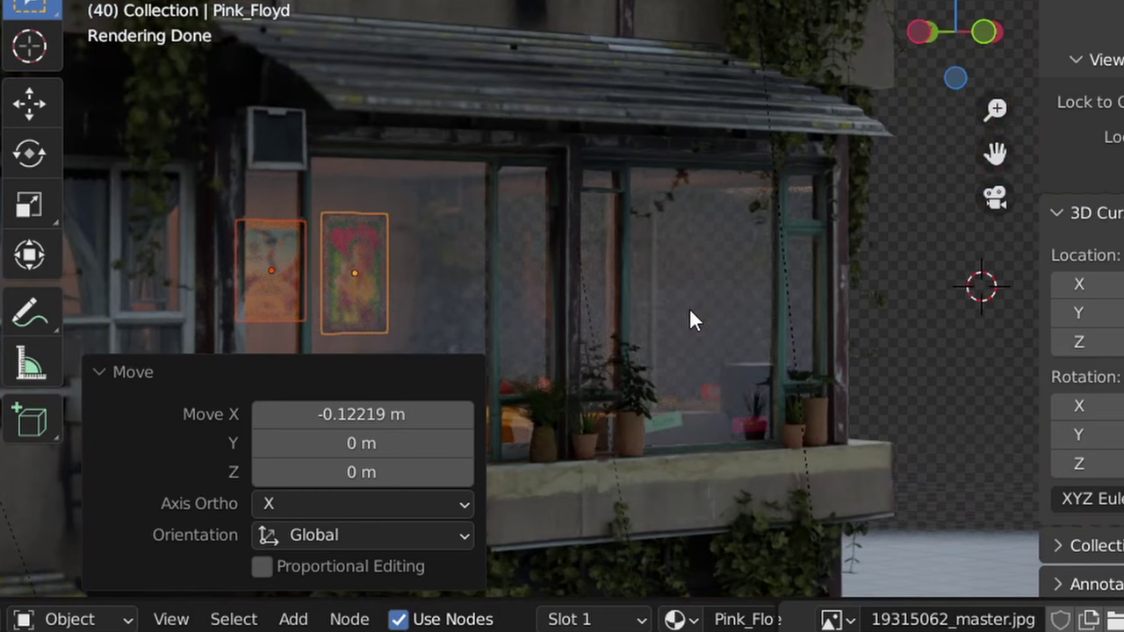
pyautogui.press('g')
pyautogui.press('x')
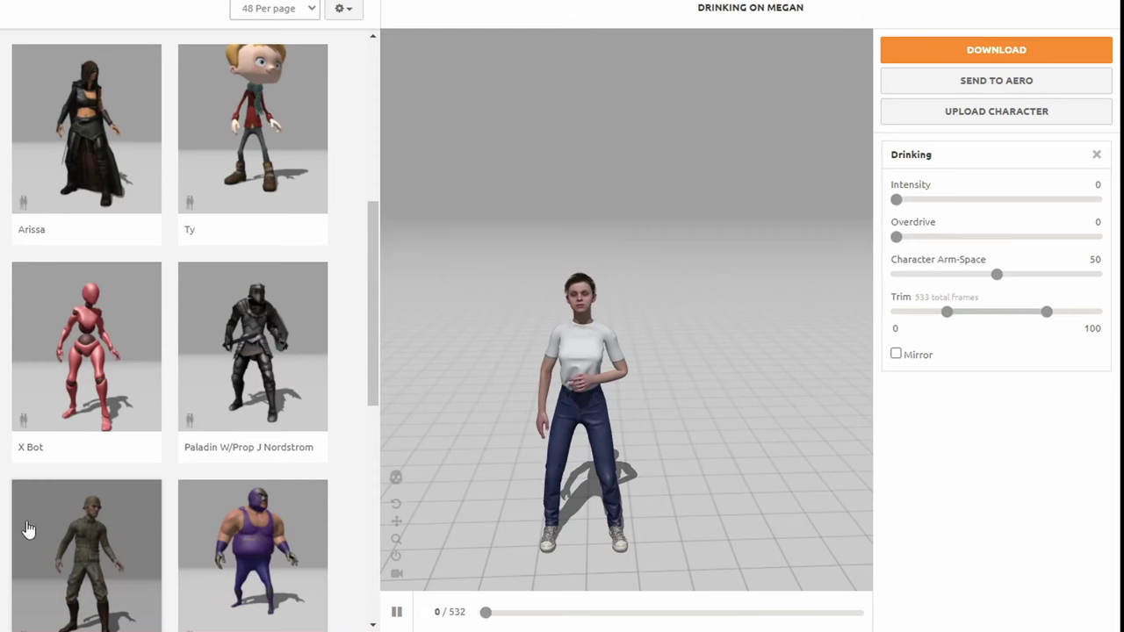
# Step: Switch to Mixamo and download the Megan character with the Drinking animation
pyautogui.scroll(-5, 26, 527)
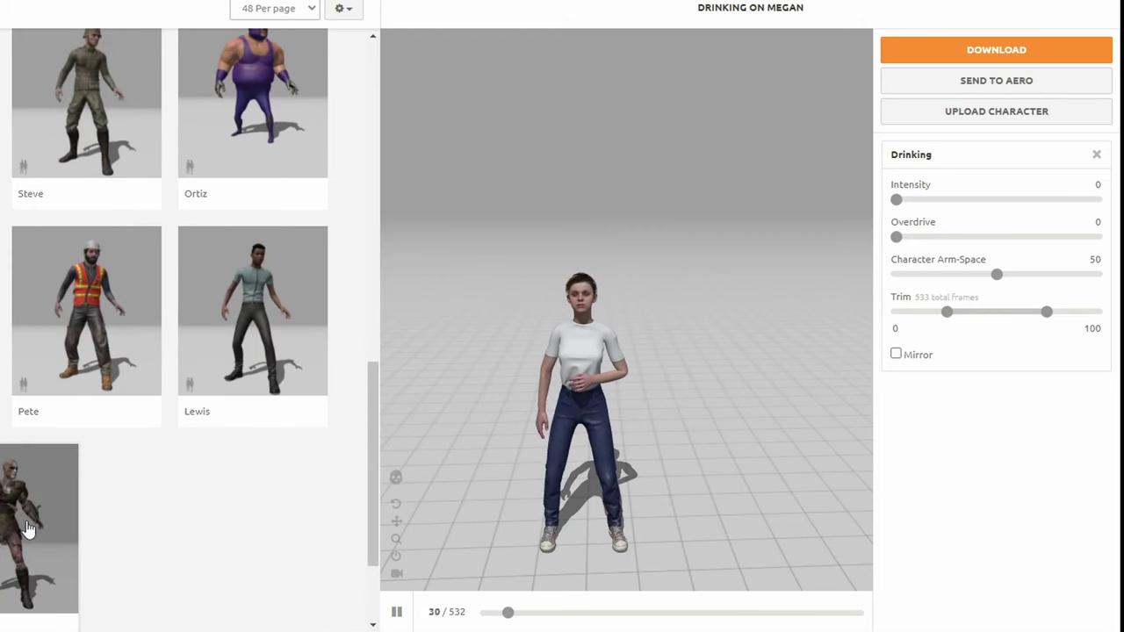
pyautogui.scroll(-3, 26, 527)
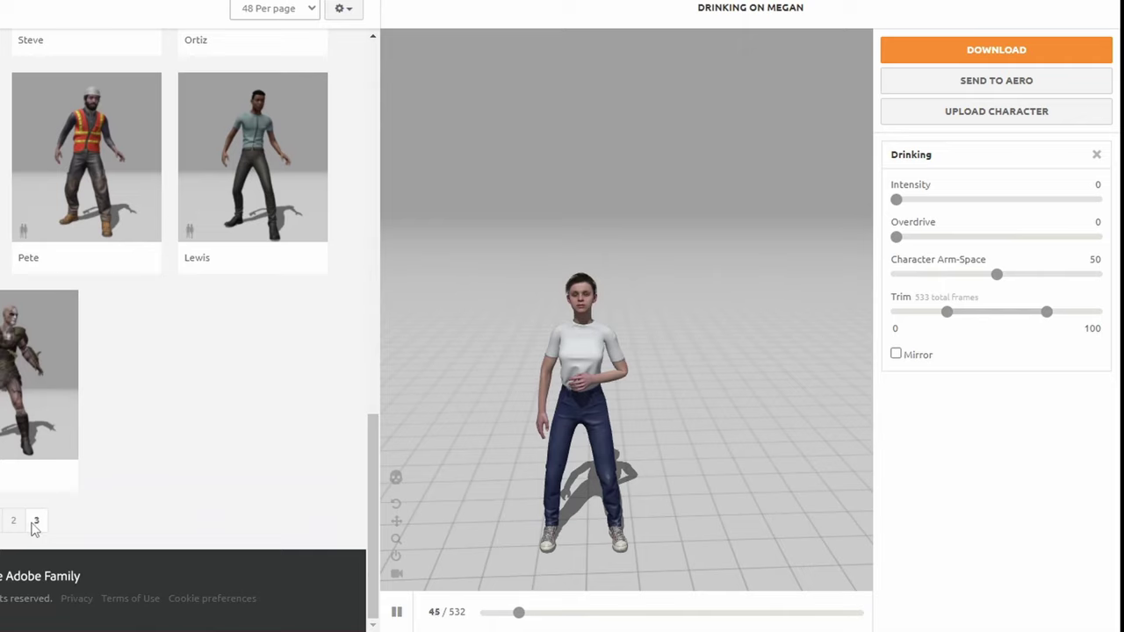
pyautogui.click(1033, 54)
pyautogui.click(606, 245)
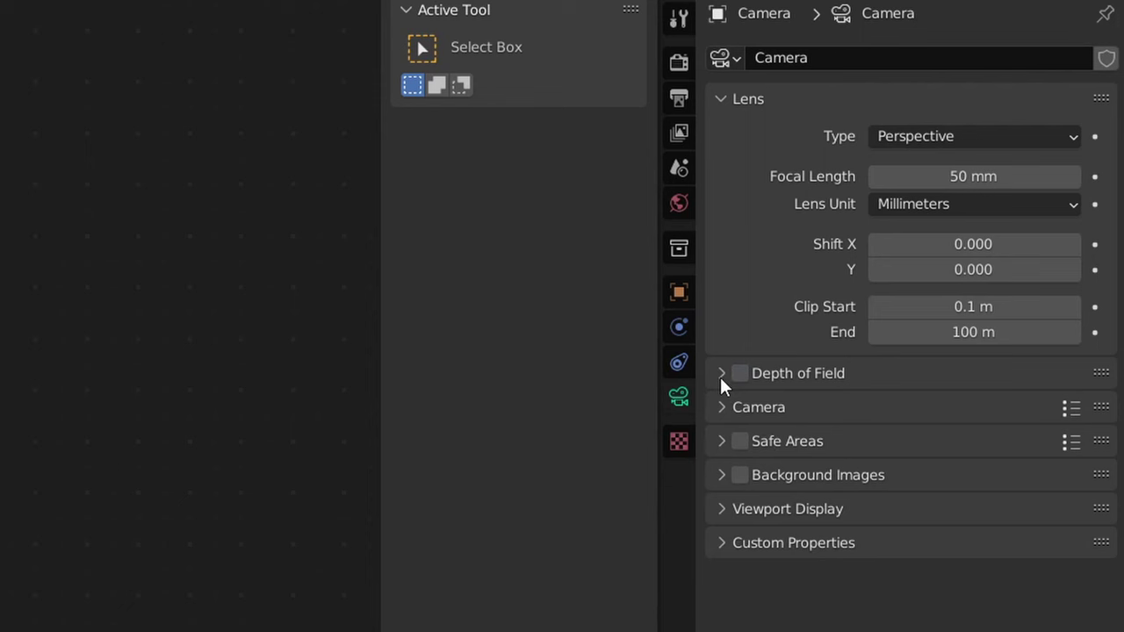
# Step: Enable the camera's depth of field, focus it on the Armature object, and set the f-stop to 2.4
pyautogui.click(720, 375)
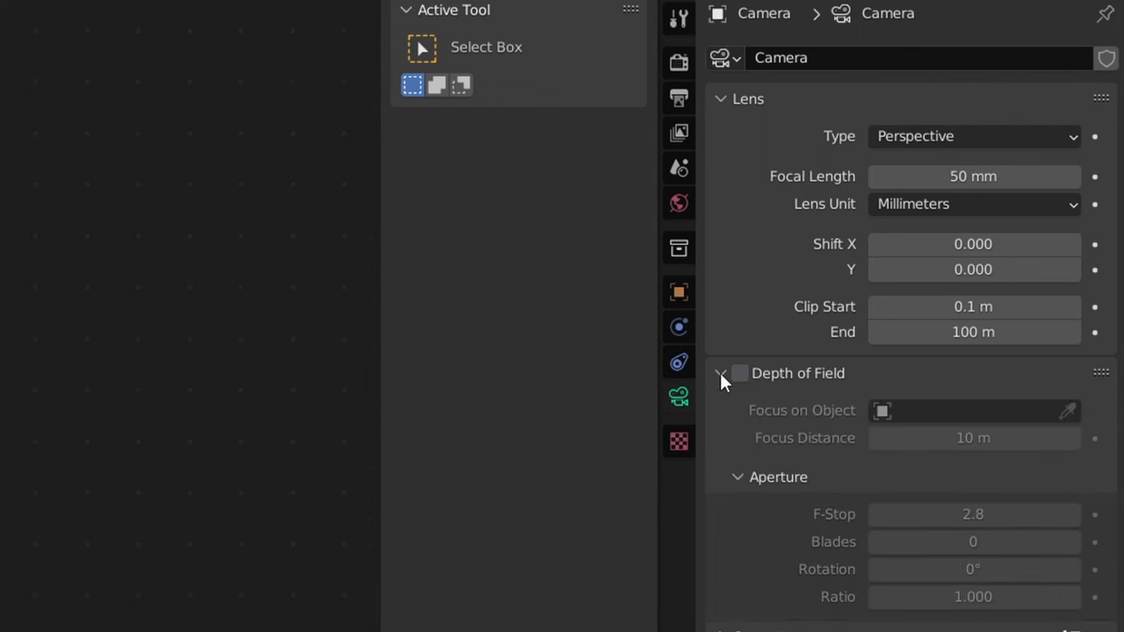
pyautogui.click(739, 373)
pyautogui.click(956, 417)
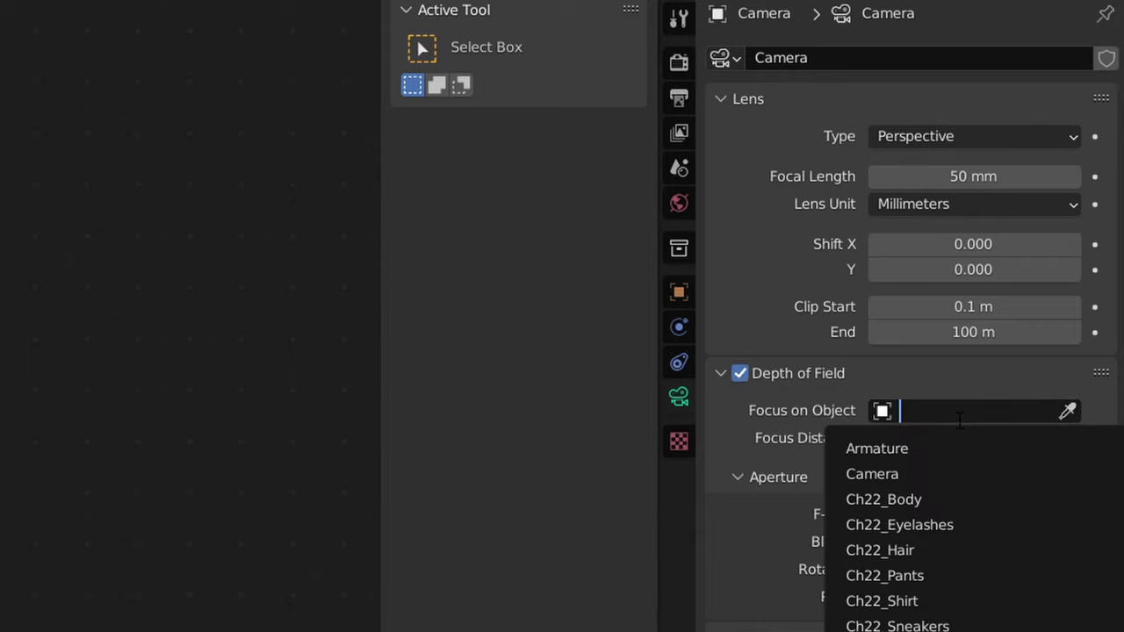
pyautogui.click(927, 447)
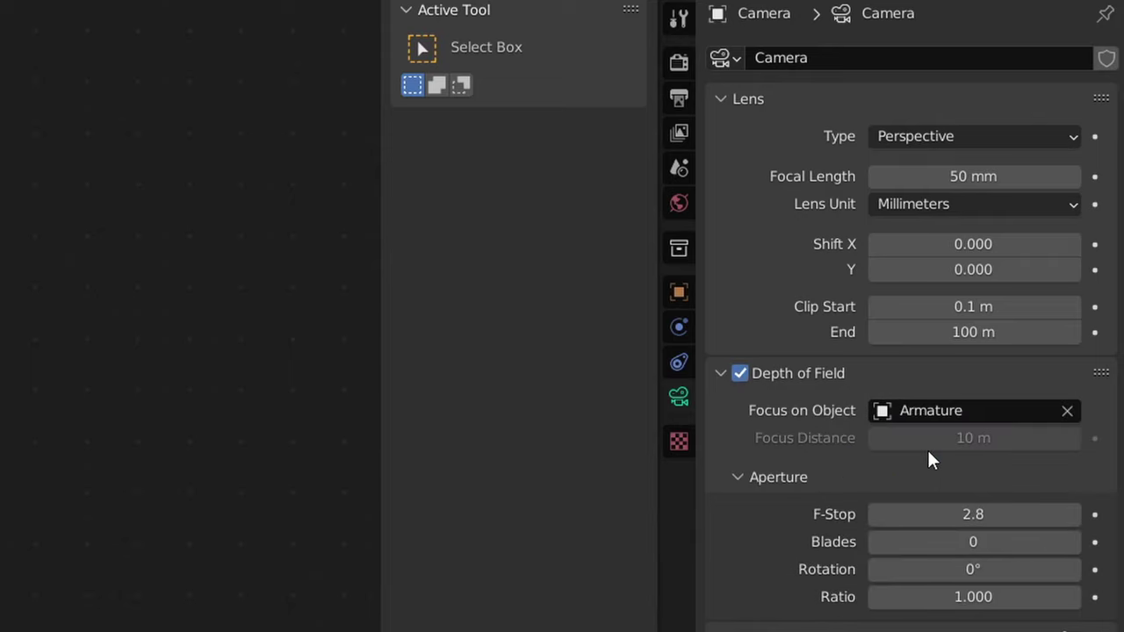
pyautogui.moveTo(945, 515); pyautogui.dragTo(945, 517)
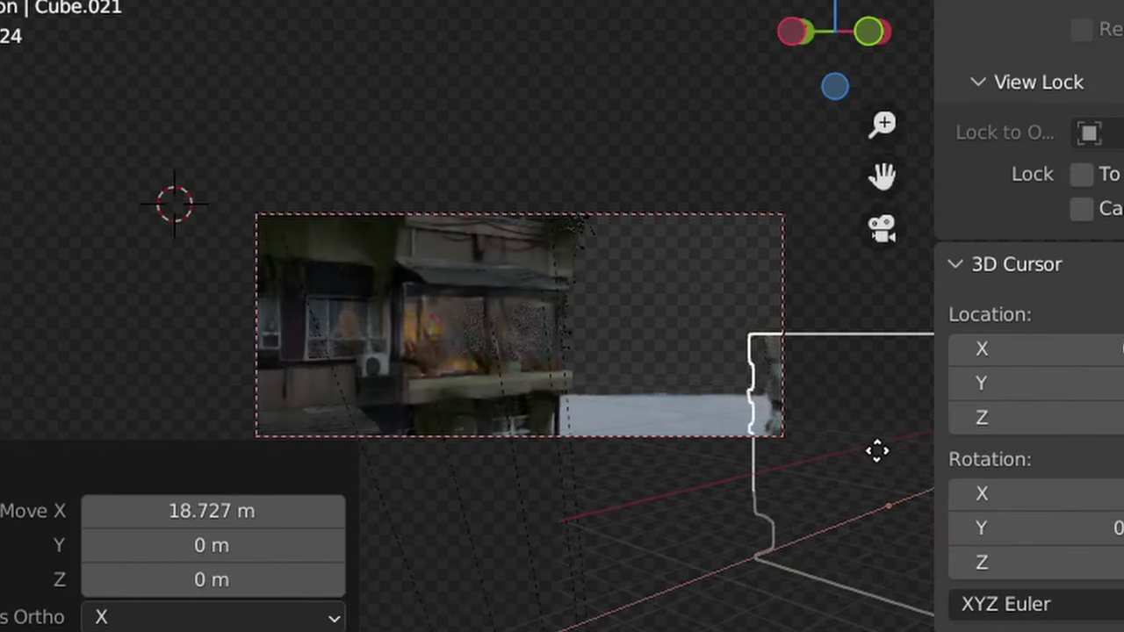
# Step: Move the duplicated background building along Y into the camera frame beyond the apartment corner, and select the camera
pyautogui.press('y')
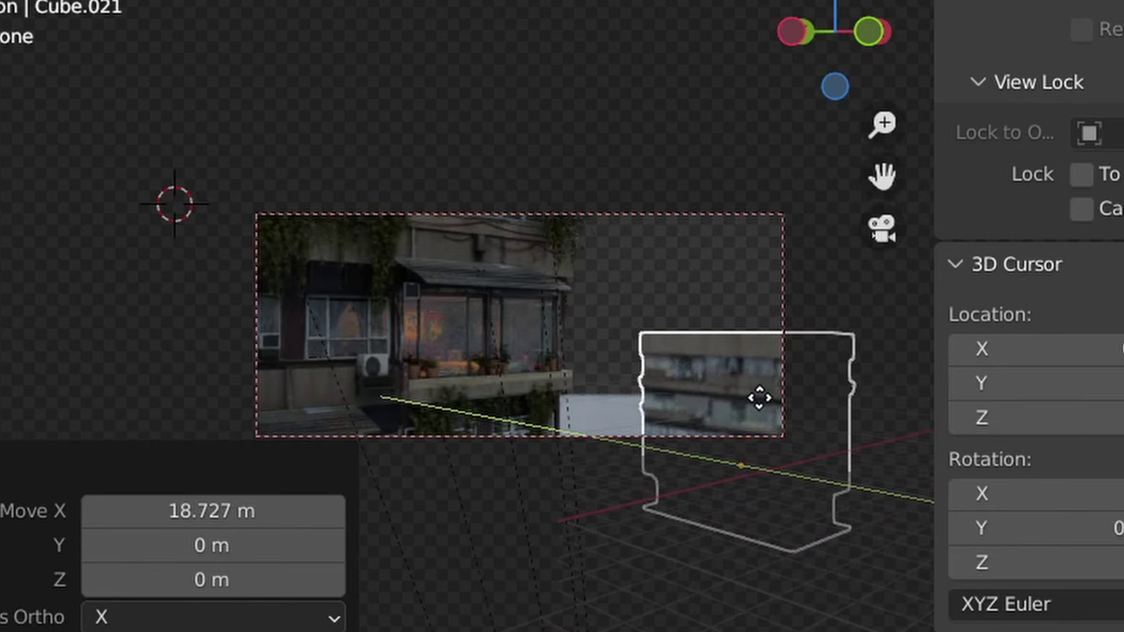
pyautogui.click(759, 398)
pyautogui.click(570, 431)
pyautogui.scroll(2, 527, 413)
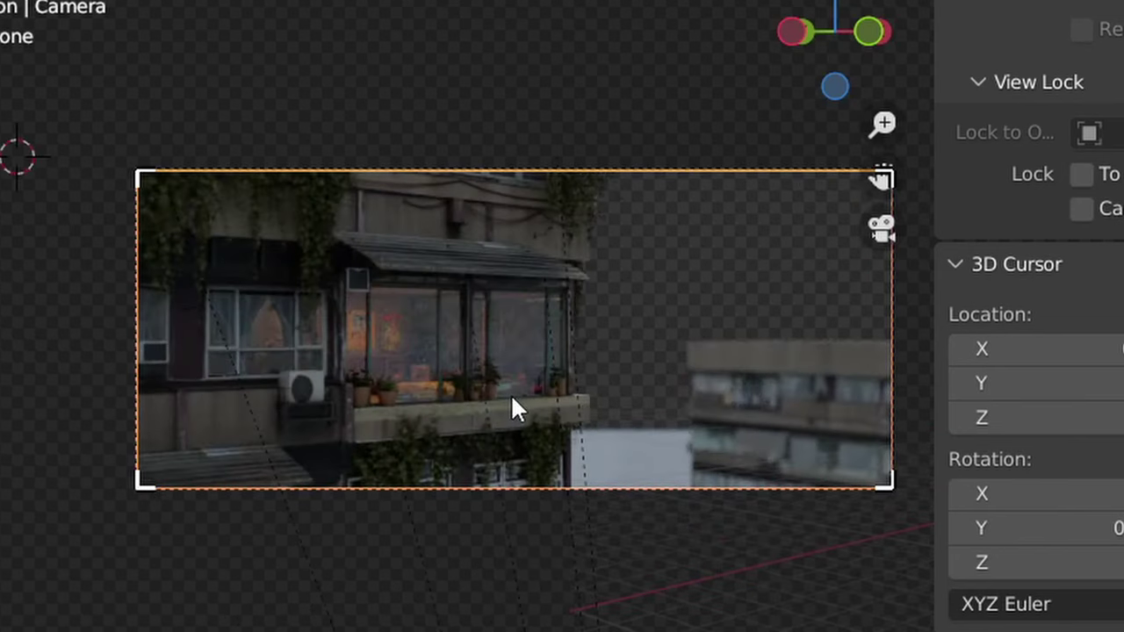
pyautogui.keyDown('shift'); pyautogui.moveTo(510, 394); pyautogui.dragTo(457, 417, button='middle'); pyautogui.keyUp('shift')
pyautogui.scroll(2, 457, 416)
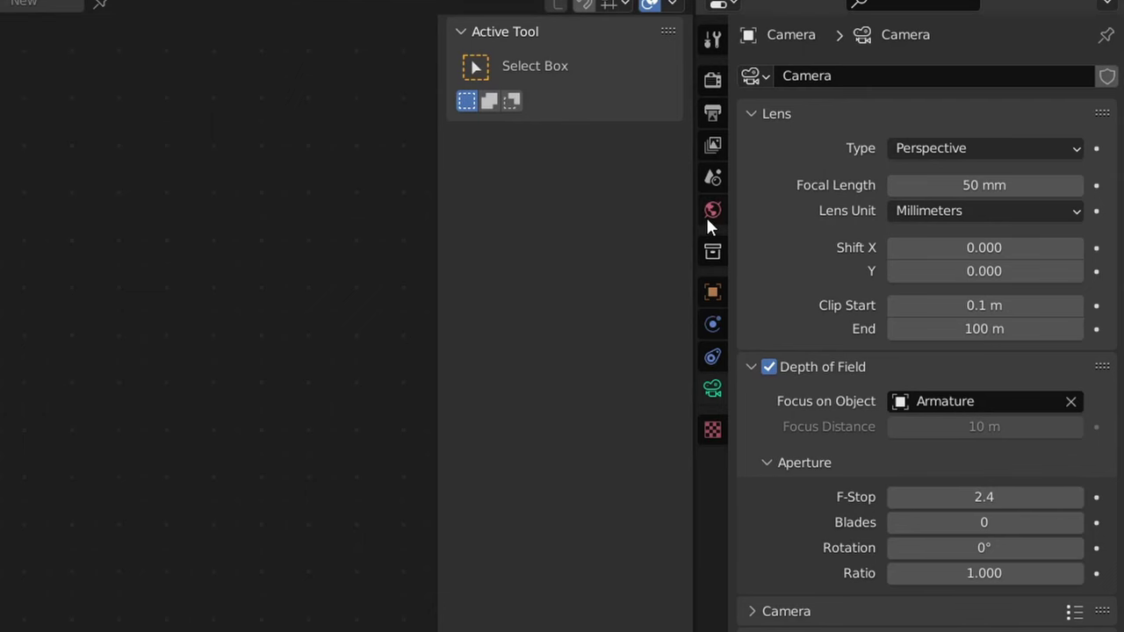
# Step: Assign an Environment Texture to the world background colour and load Sunset.hdr into it
pyautogui.click(713, 213)
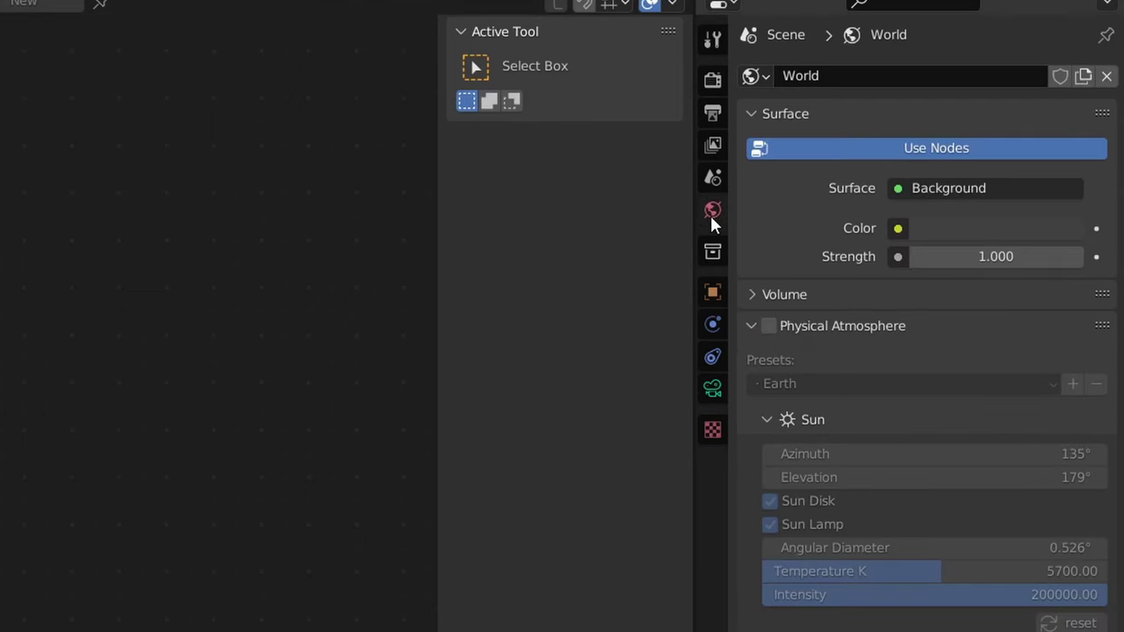
pyautogui.click(898, 229)
pyautogui.click(444, 331)
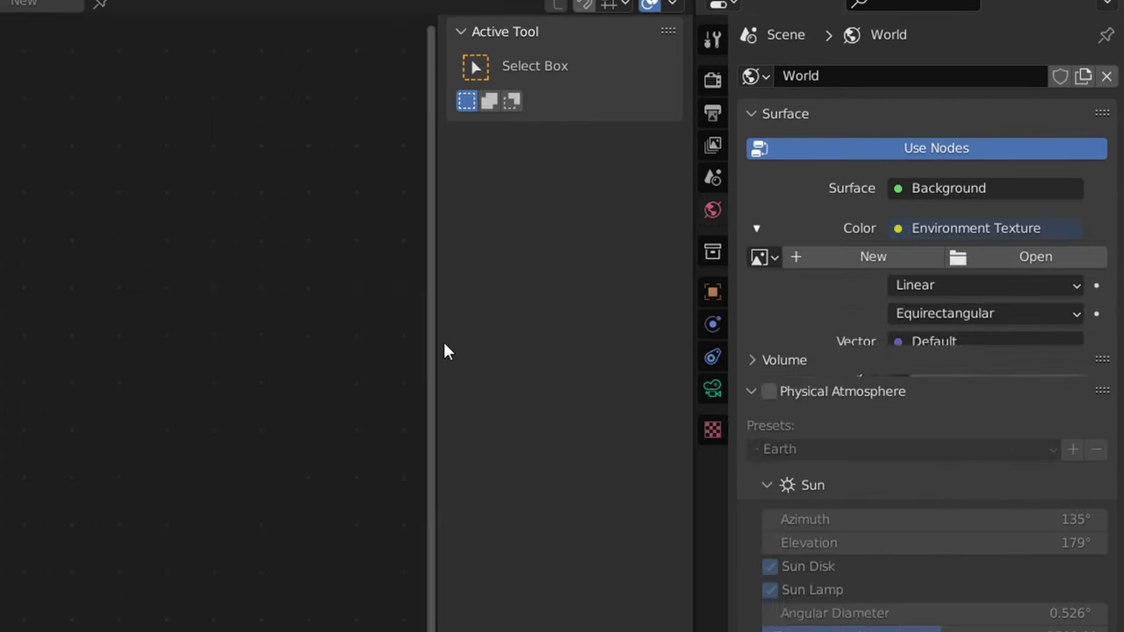
pyautogui.click(992, 259)
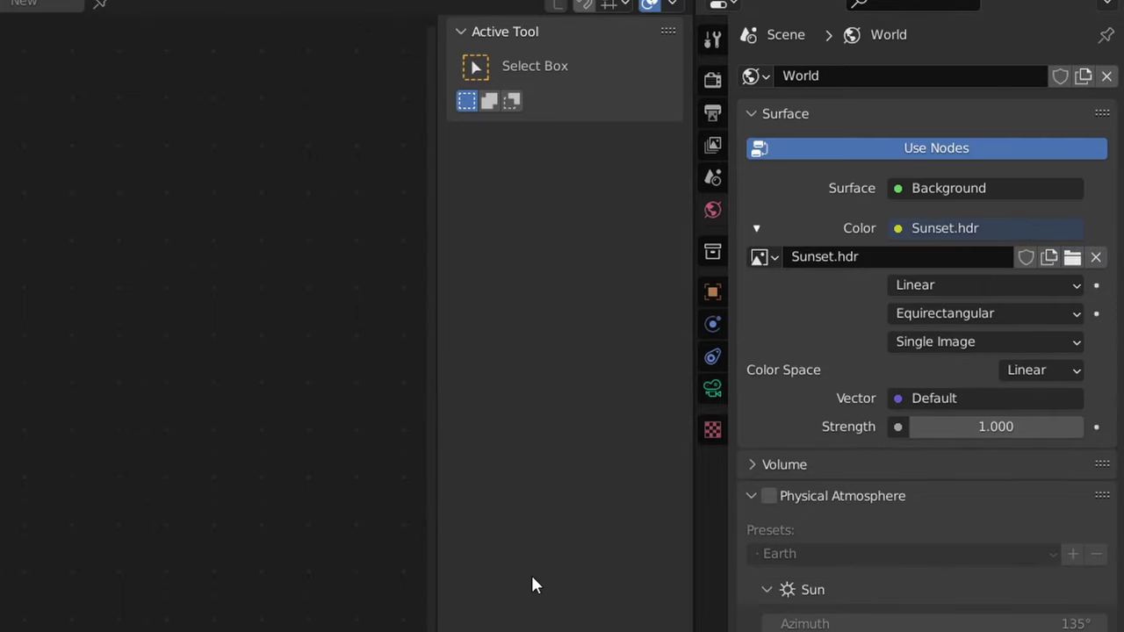